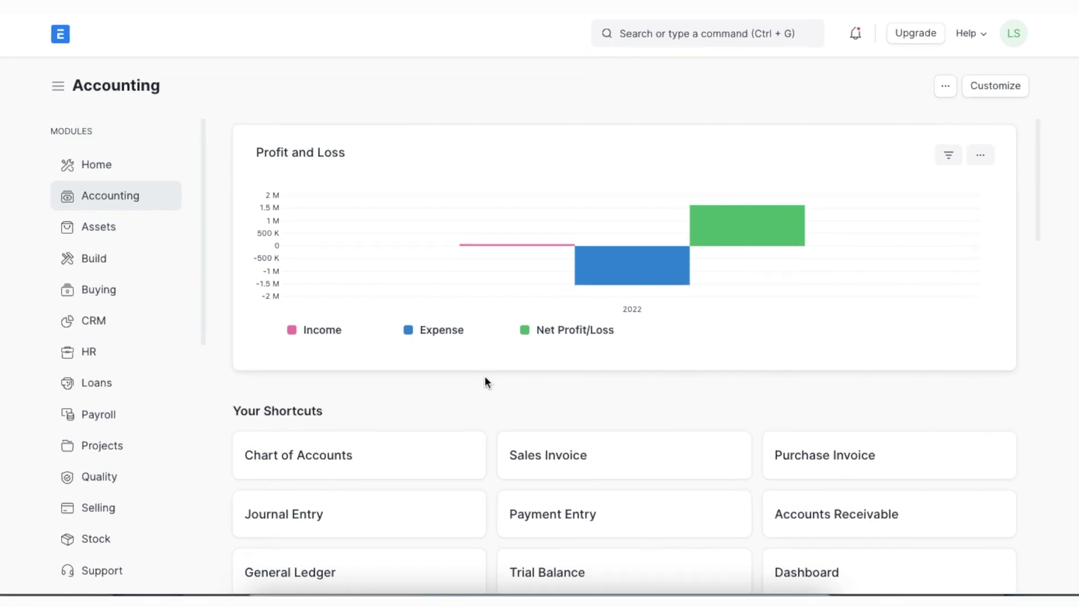
Expand the full Chart of Accounts tree and start a new child account under Bank Accounts
click(395, 460)
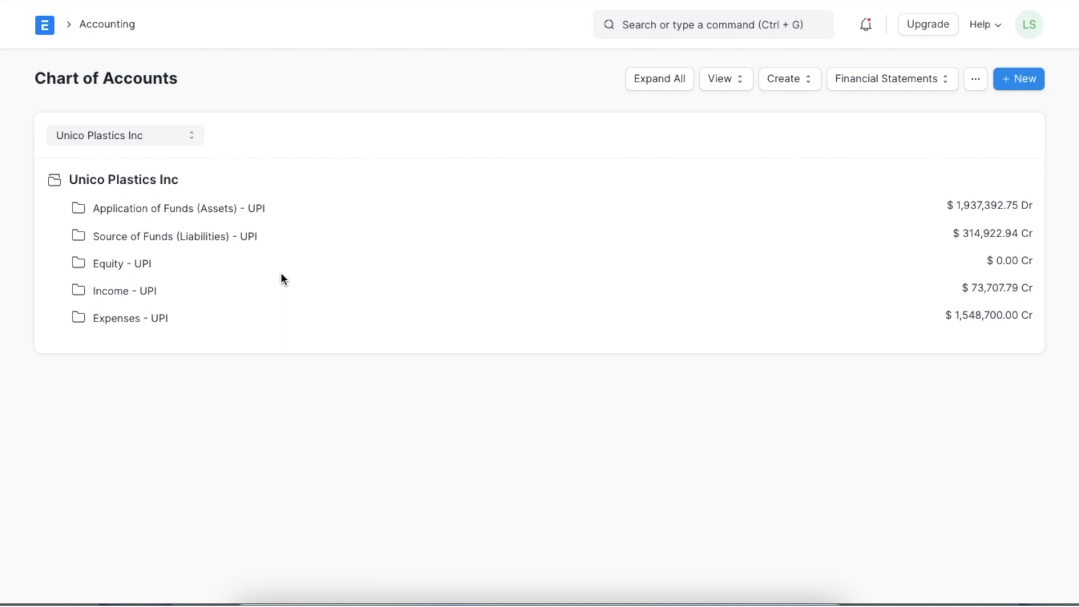
click(677, 79)
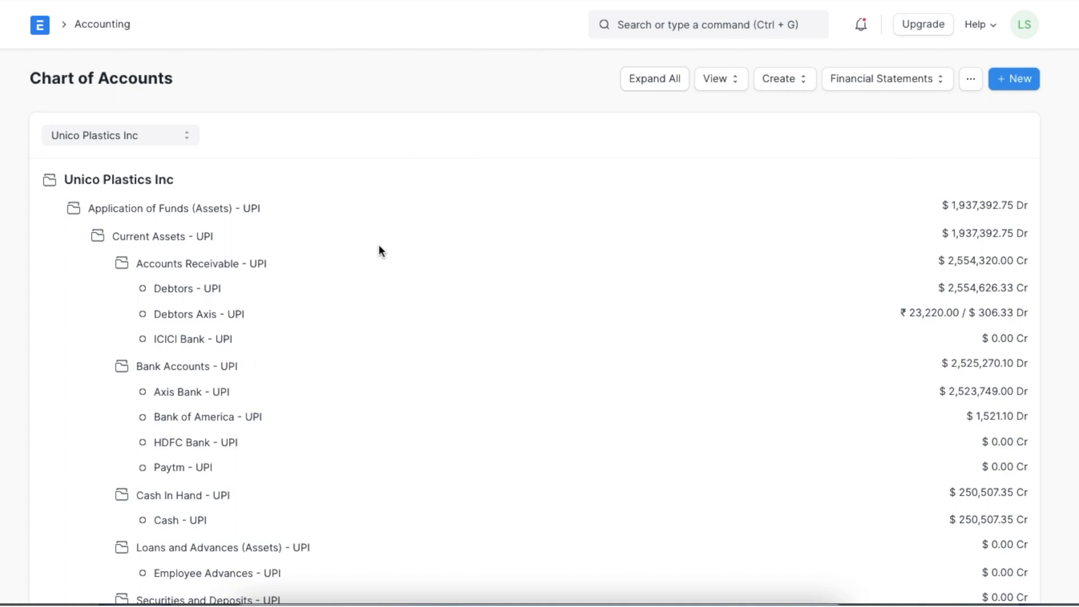
scroll(379, 250, down, 1)
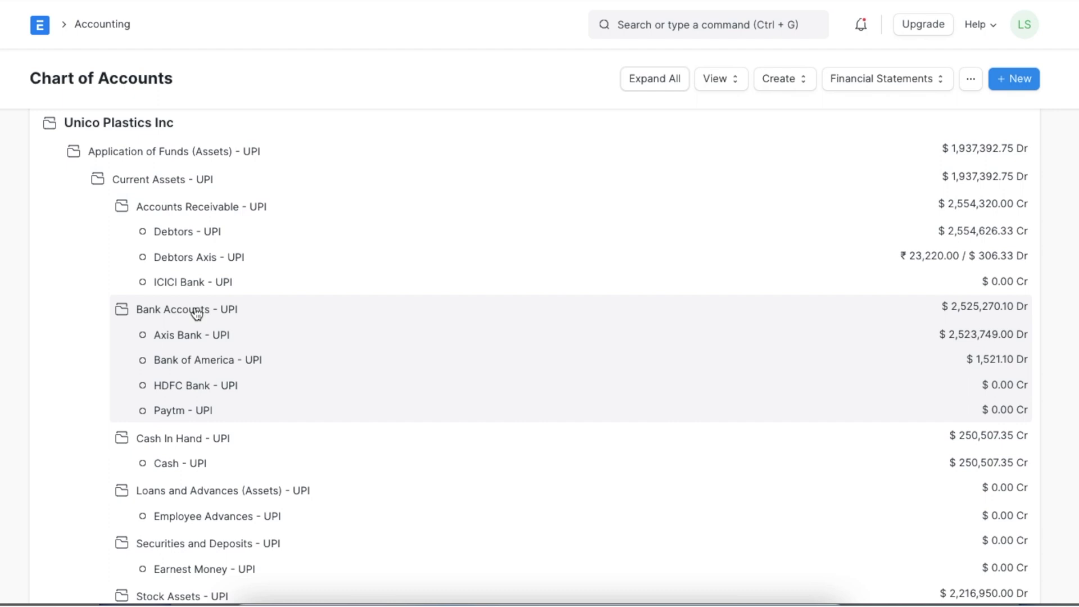
click(196, 313)
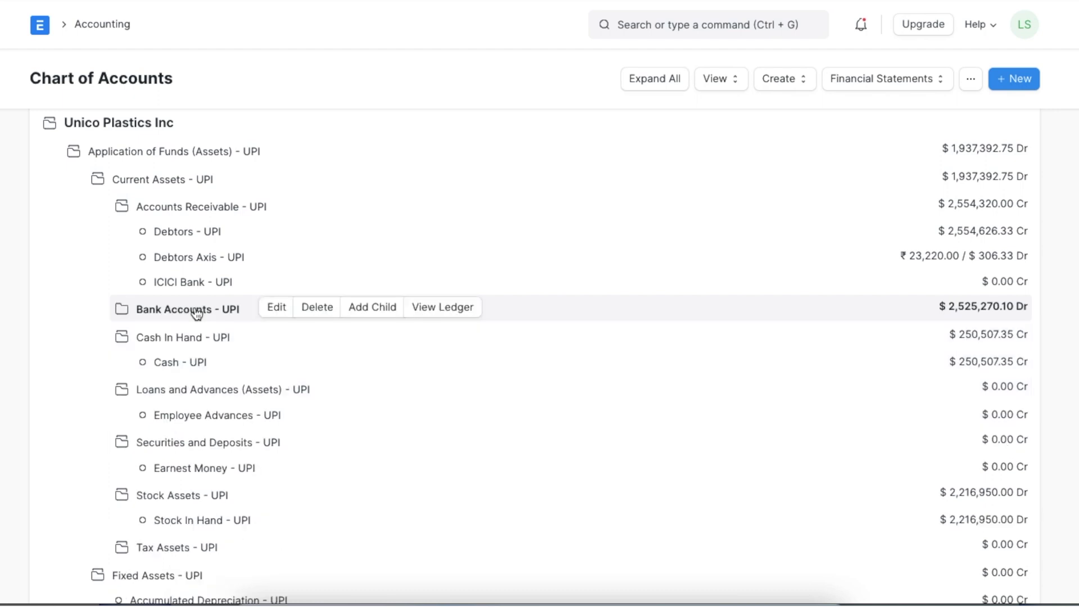
click(371, 309)
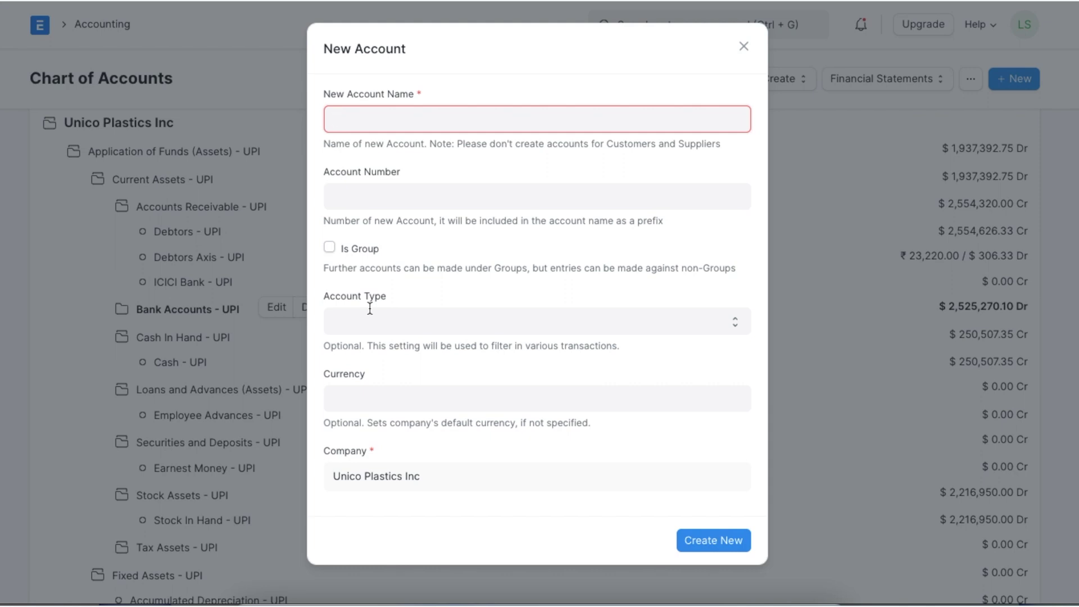
Name the new non-group account IDBI Bank INR and enter its account number
text(IDBI Bank INR)
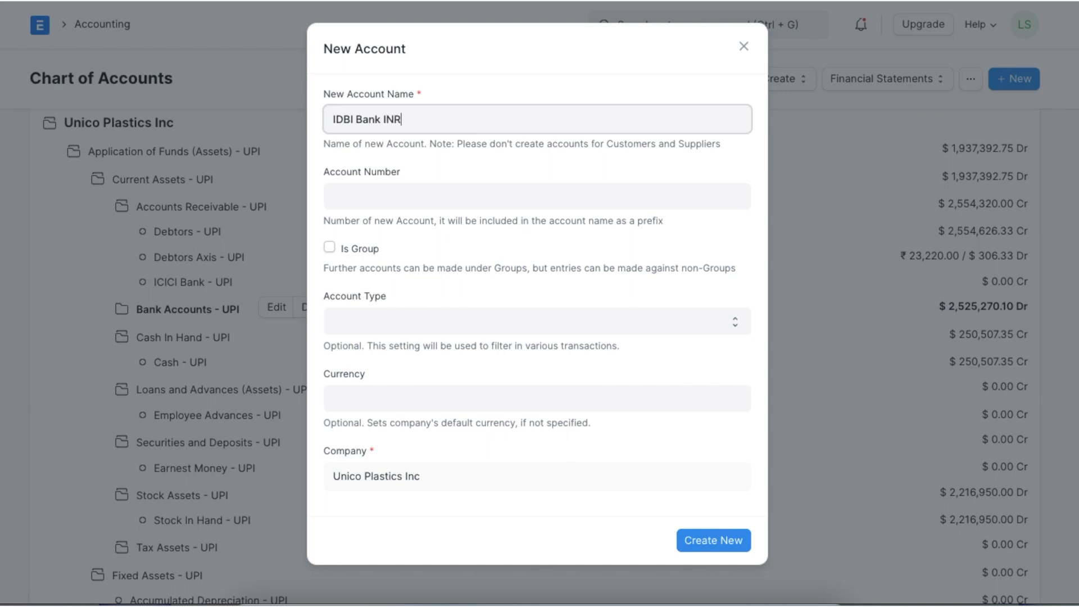
click(424, 204)
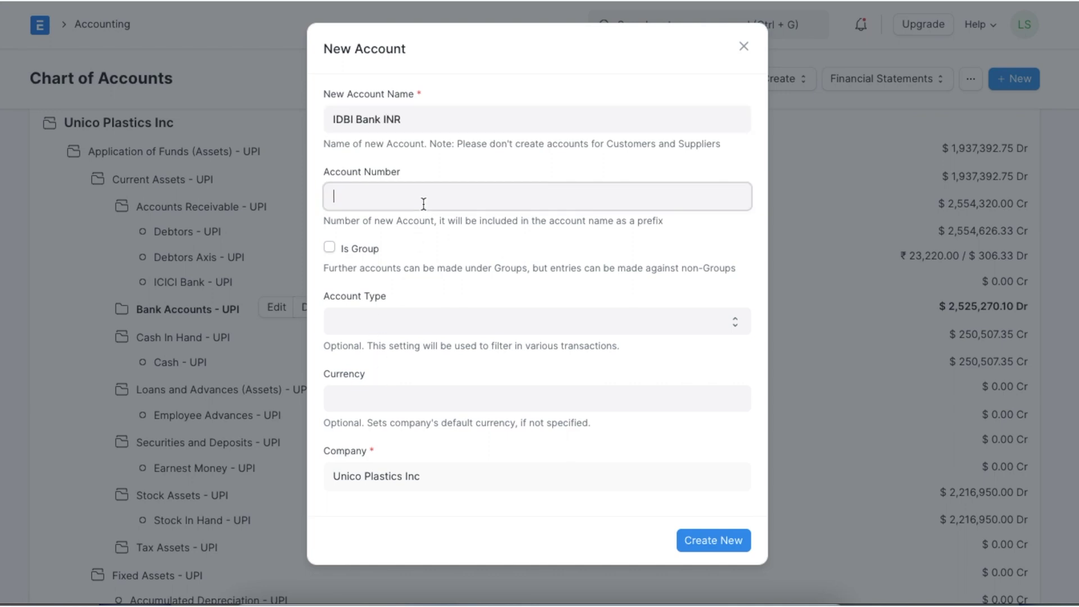
click(331, 247)
click(330, 247)
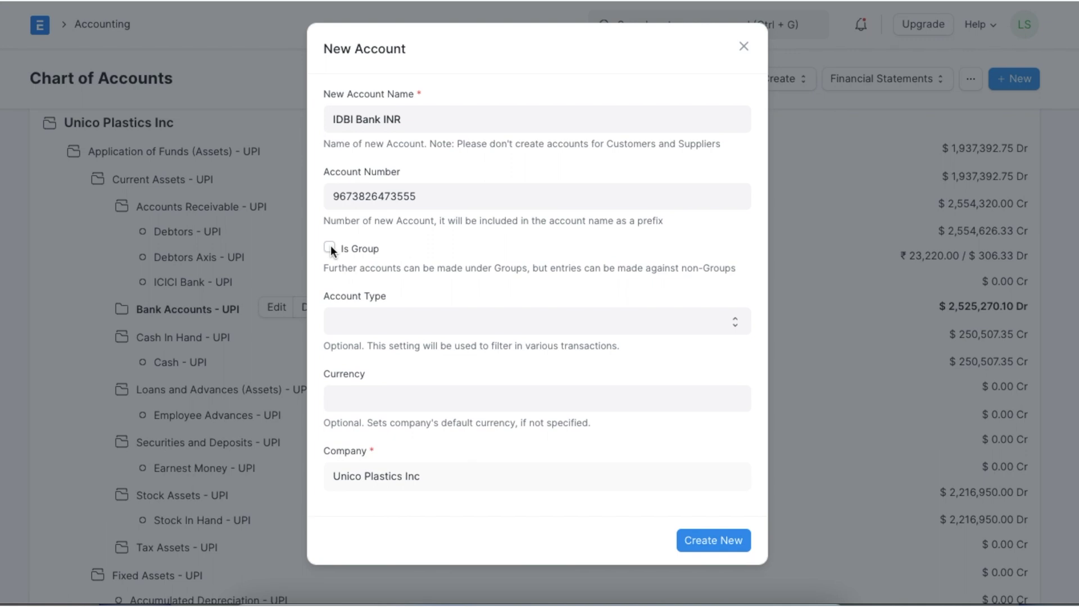
Set the account type to Bank and the currency to INR, then create the account
click(370, 319)
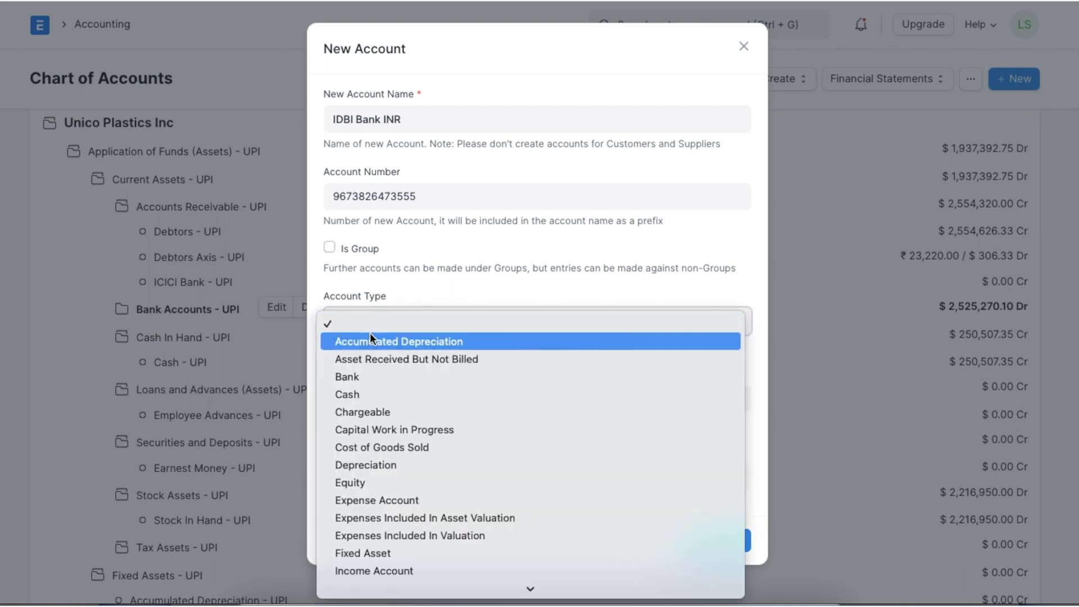
click(369, 374)
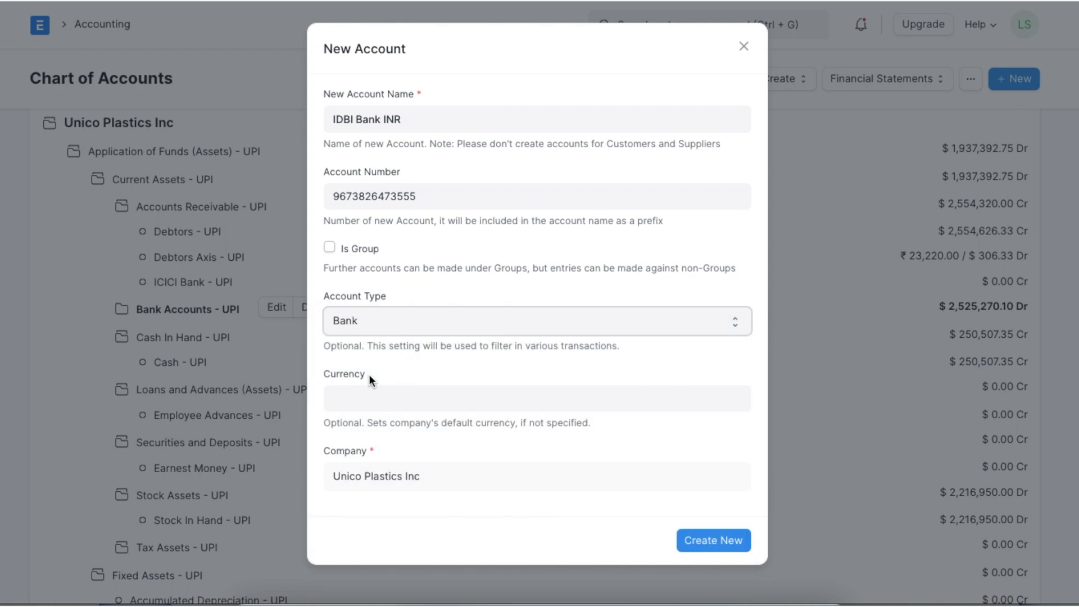
click(414, 320)
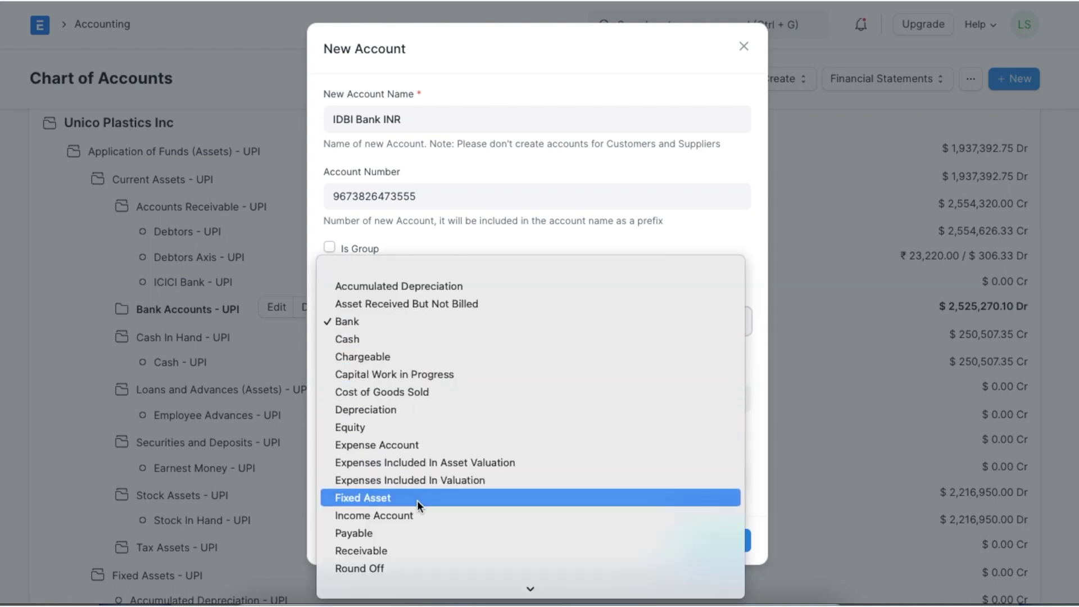
click(419, 322)
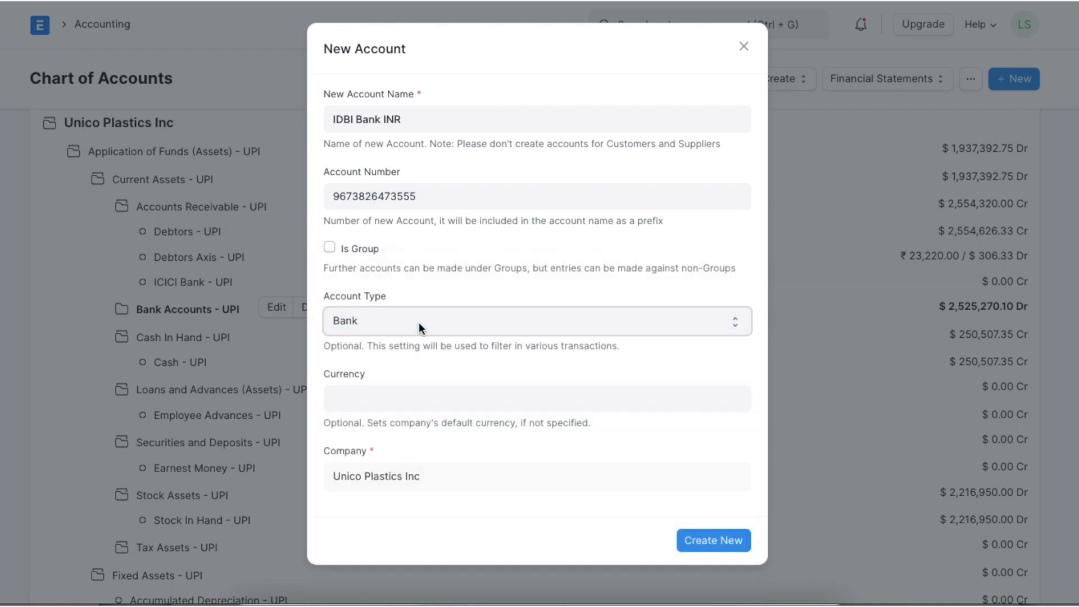
click(408, 396)
text(IN)
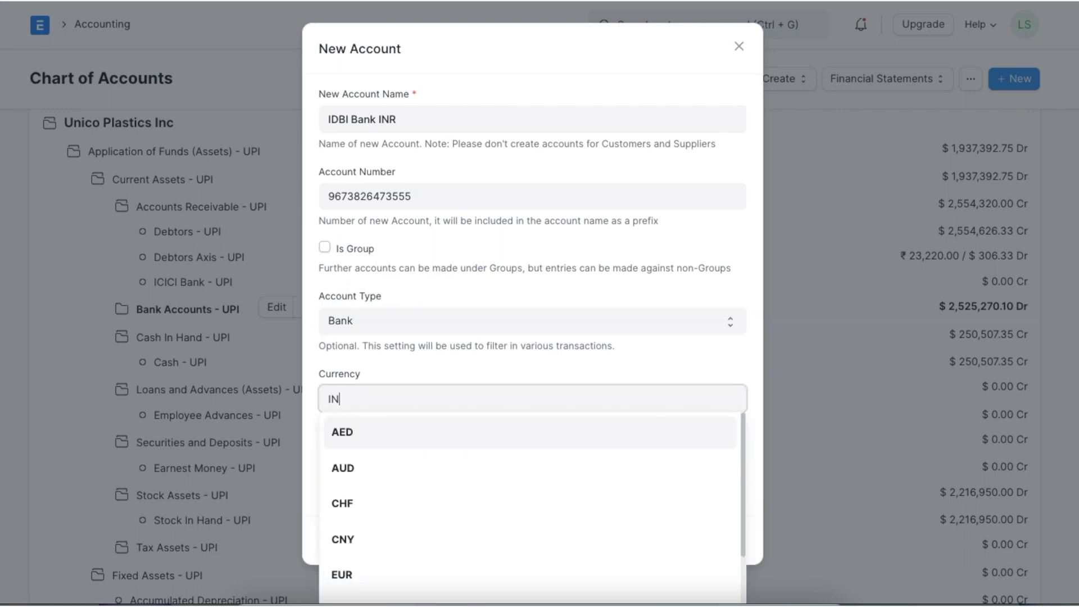
click(361, 432)
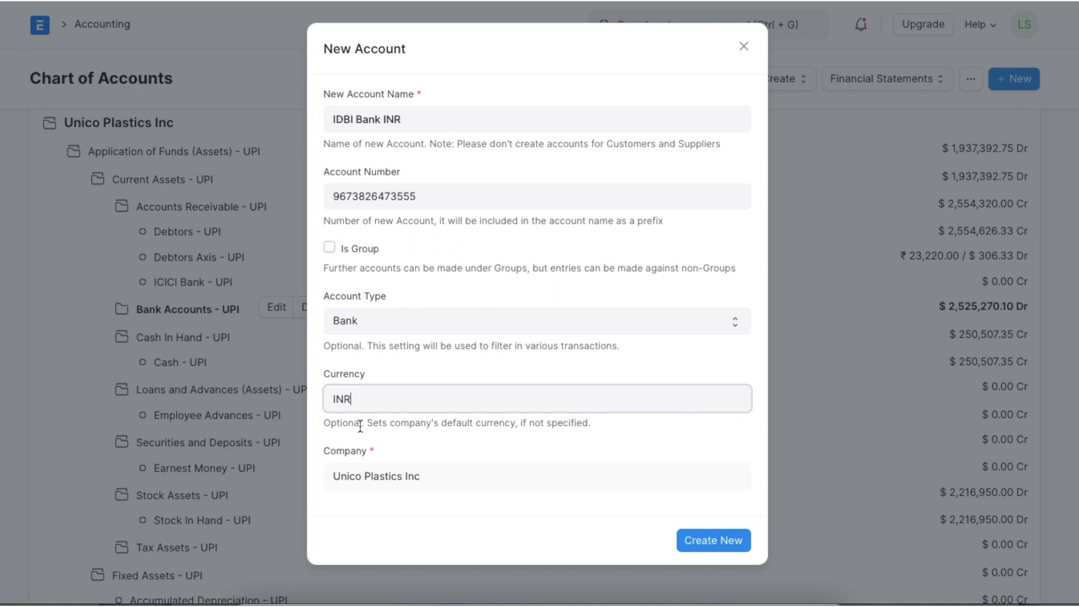
click(715, 540)
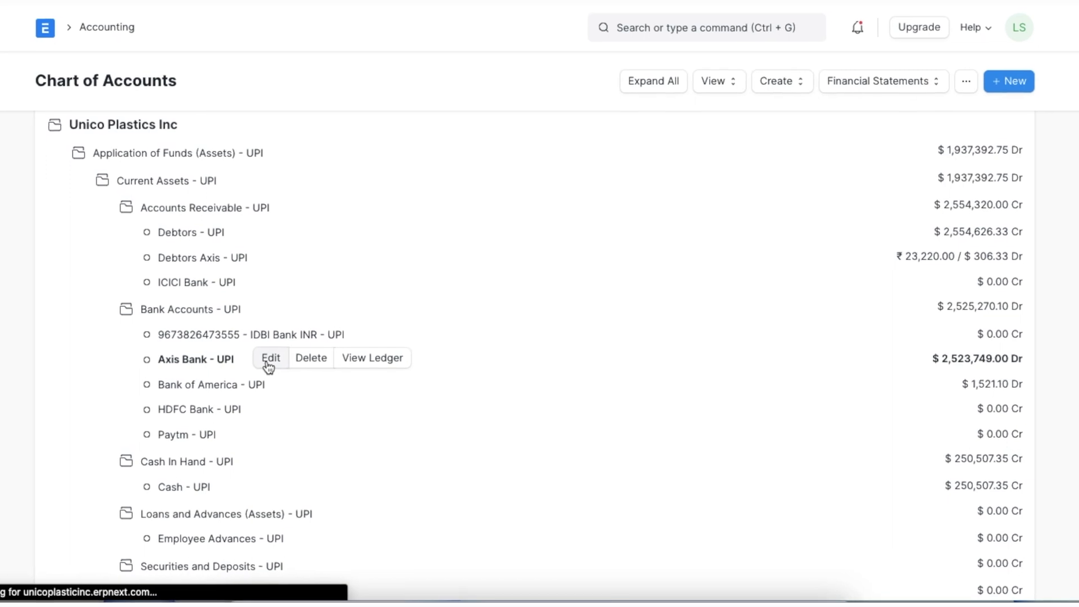
click(271, 358)
click(357, 400)
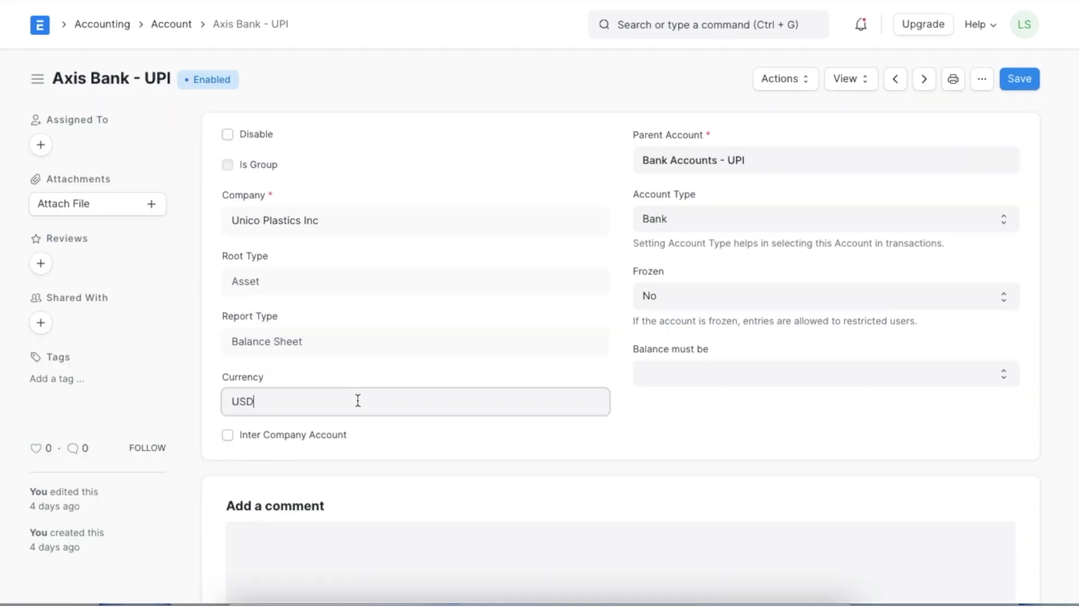
click(402, 367)
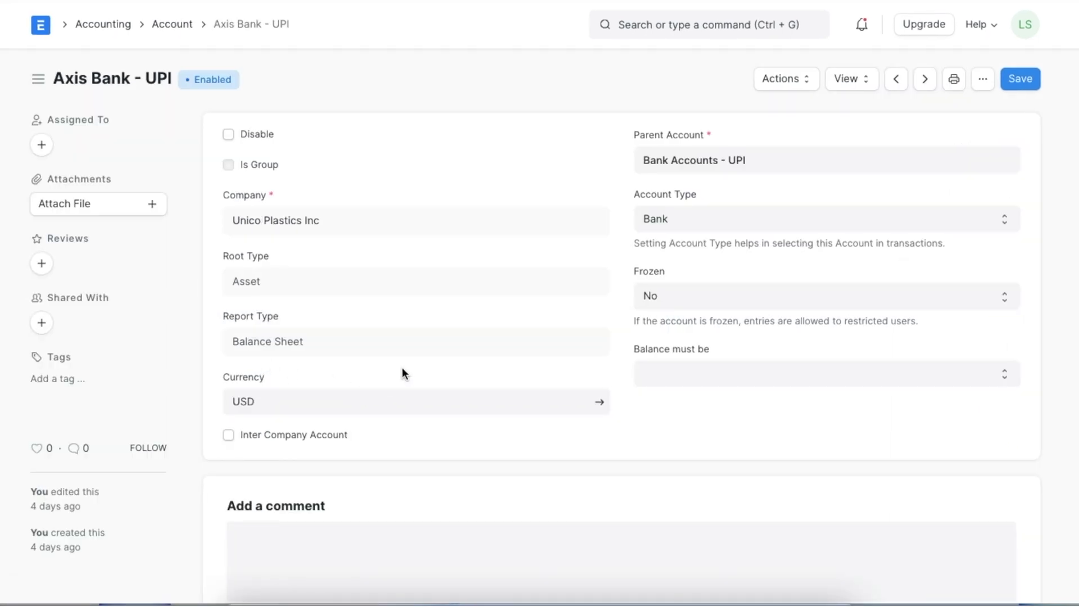
key(alt+Left)
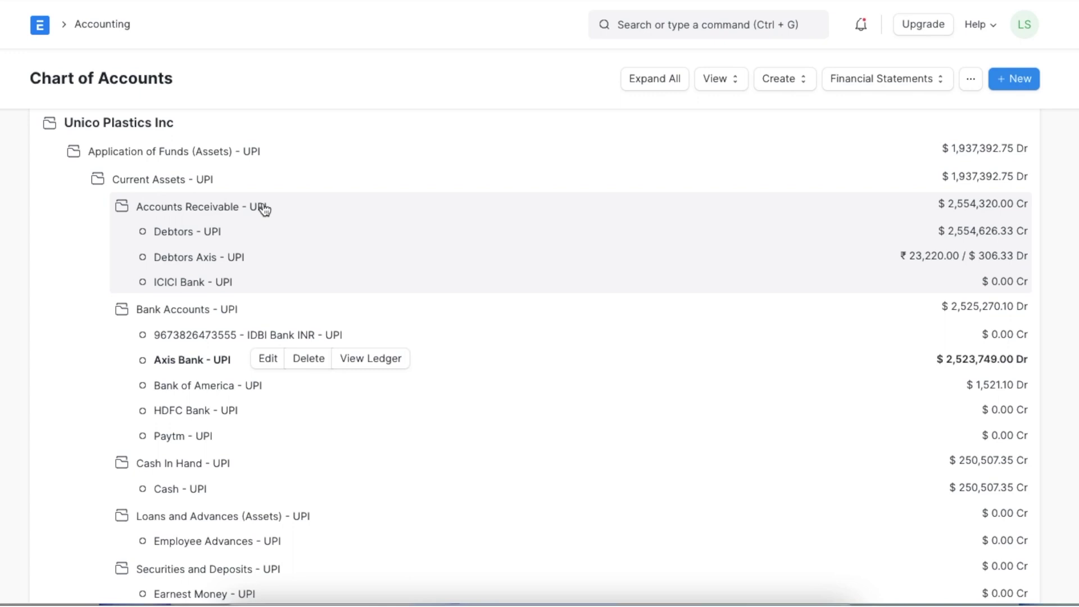
Create Debtors INR under Accounts Receivable as a Receivable account in INR currency
click(264, 209)
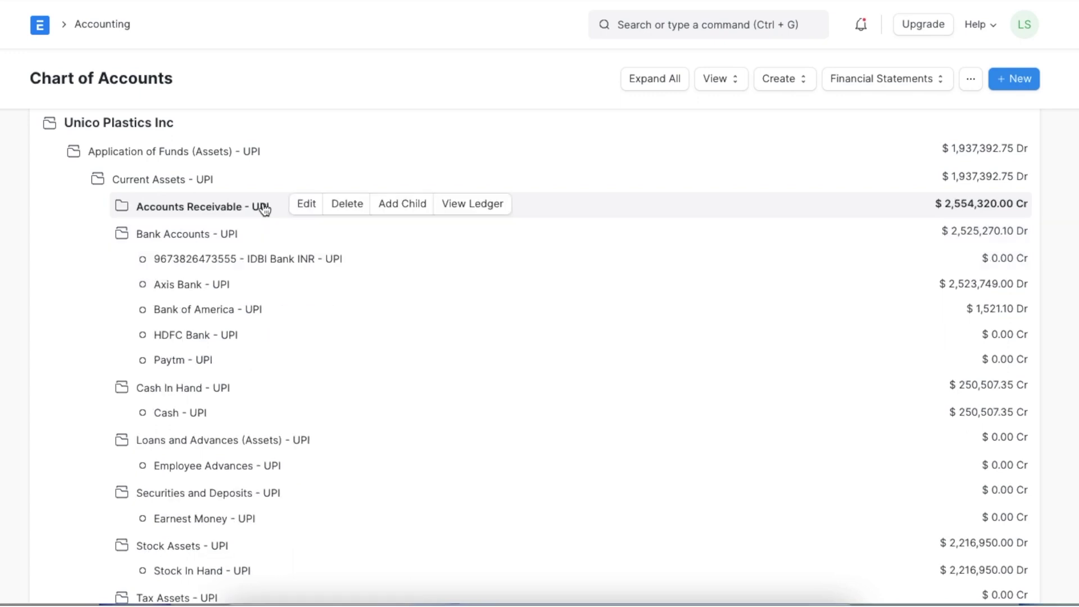
click(401, 208)
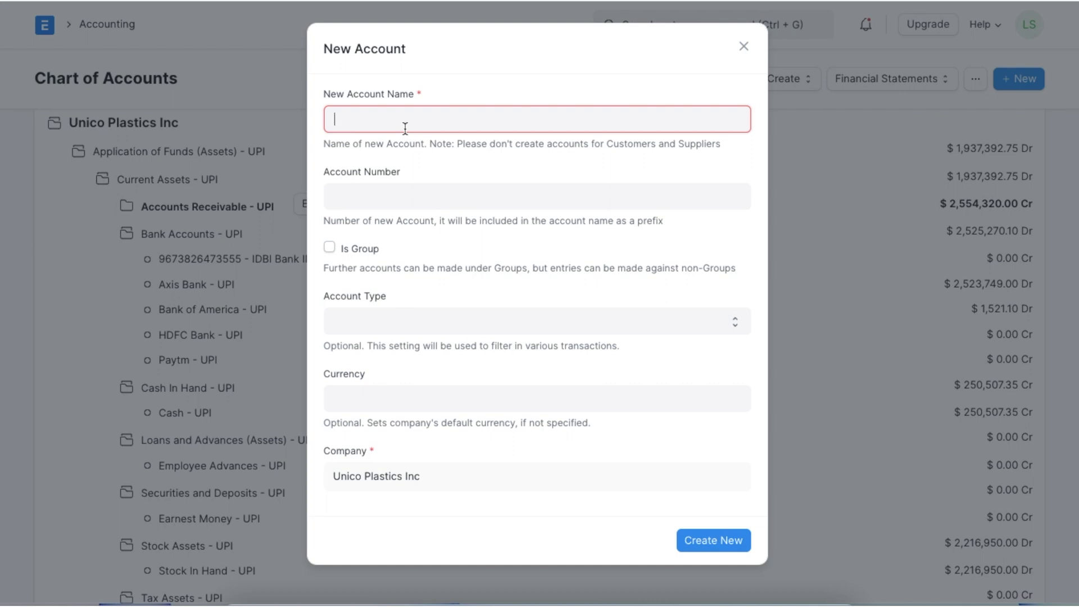
text(Debtors INR)
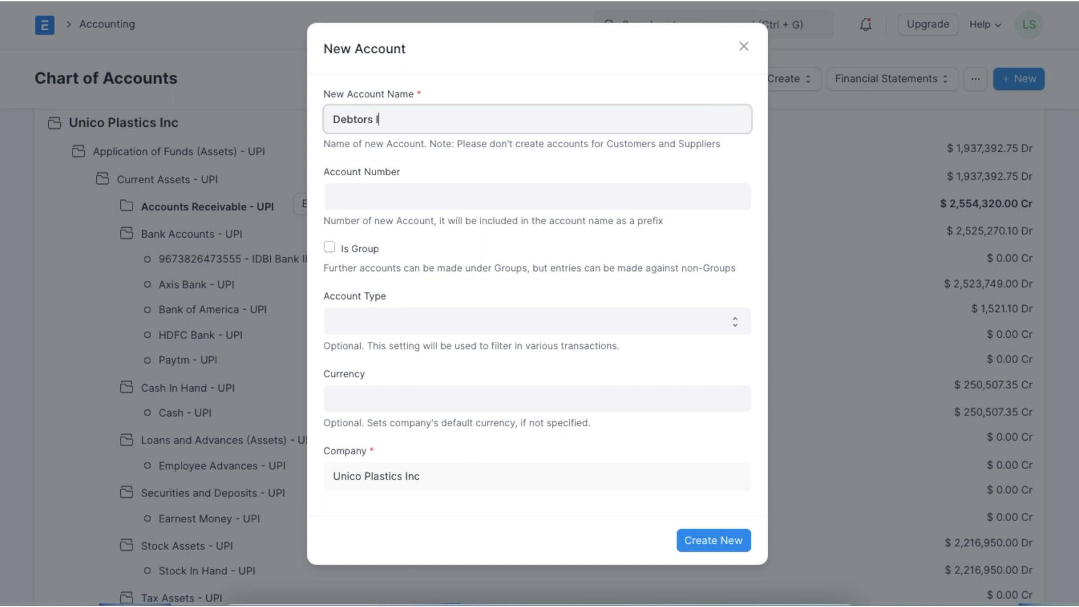
click(430, 320)
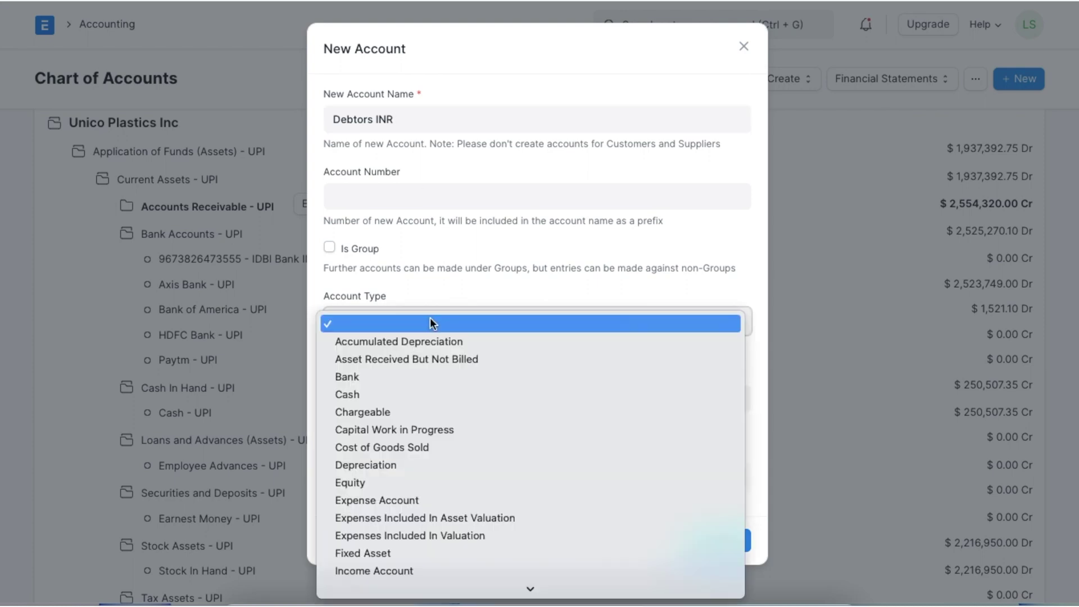
scroll(426, 411, down, 3)
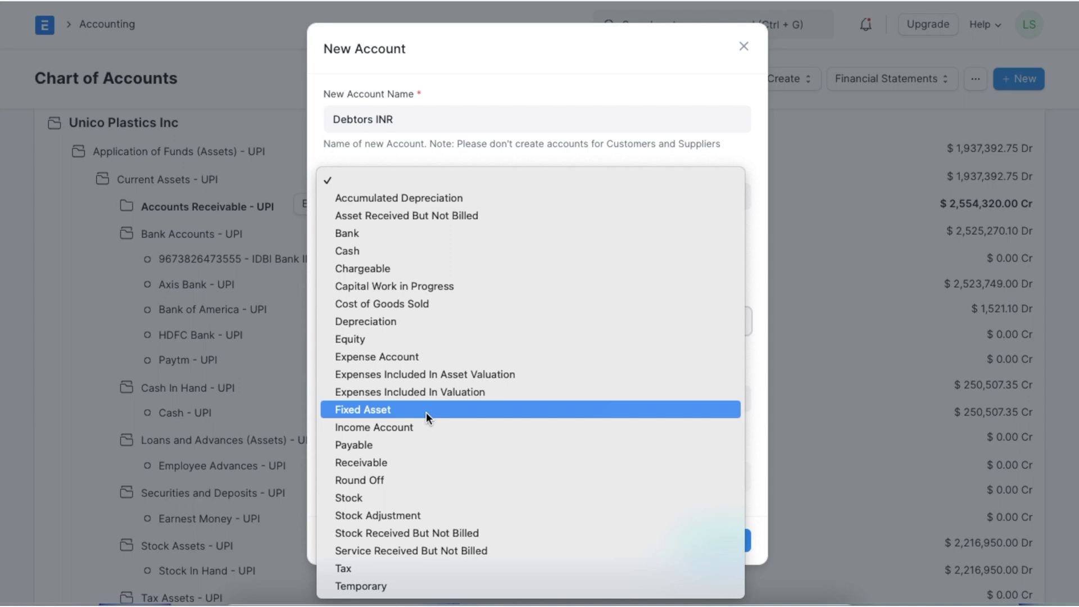
click(407, 459)
click(639, 397)
text(INR)
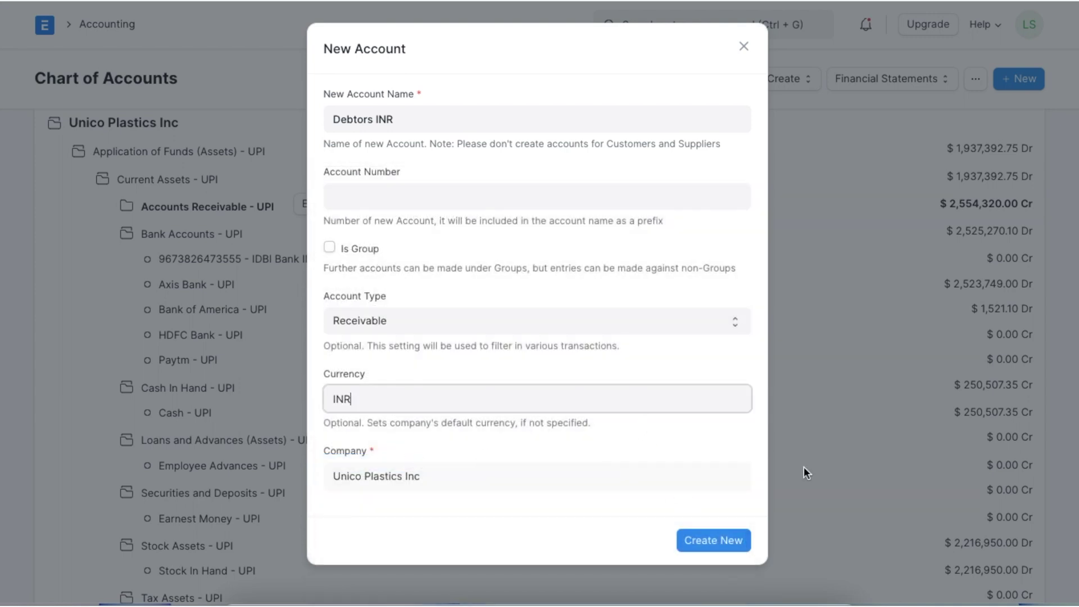
click(668, 436)
click(713, 540)
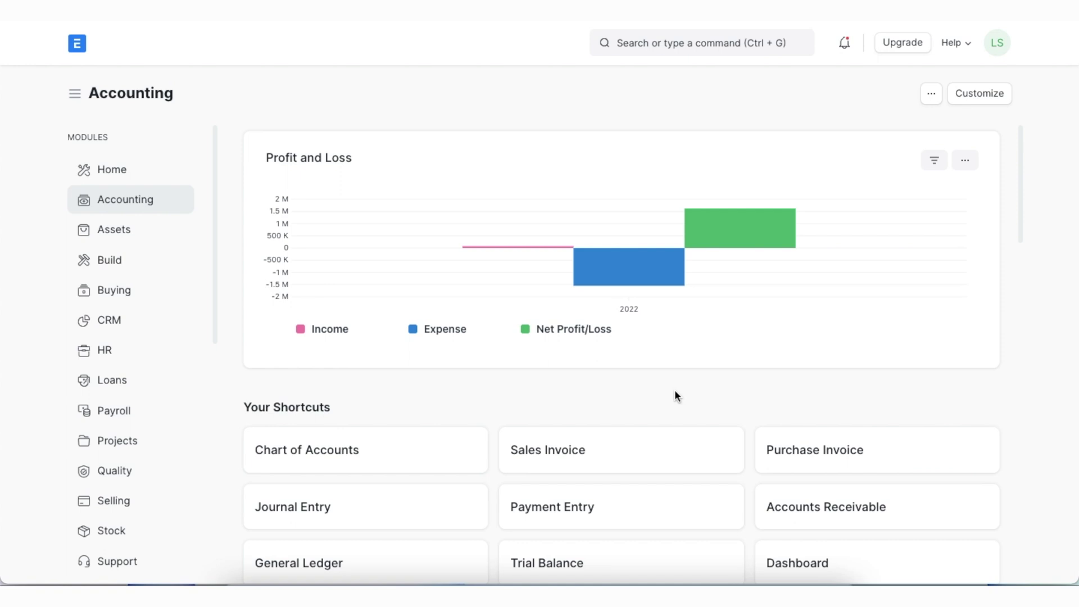
Open a new Currency Exchange record as a full form
click(677, 34)
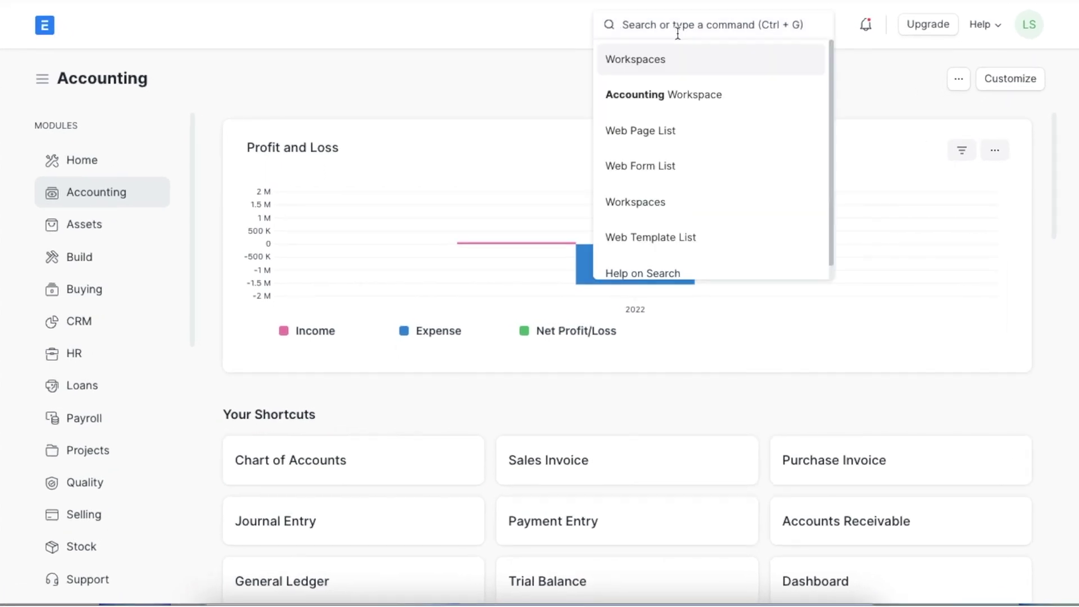
text(currenc)
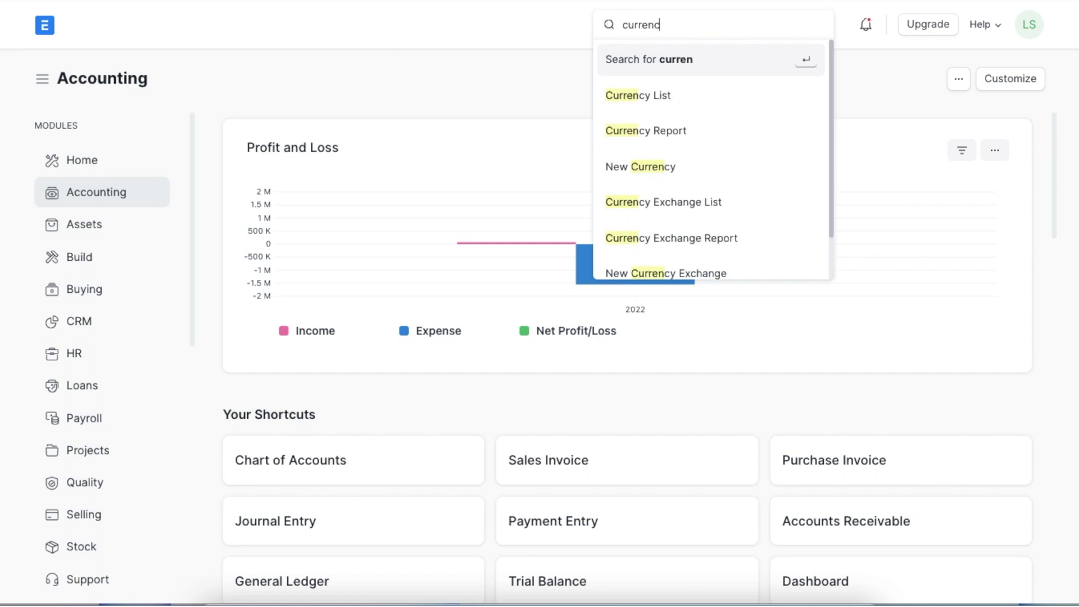
text(y ex)
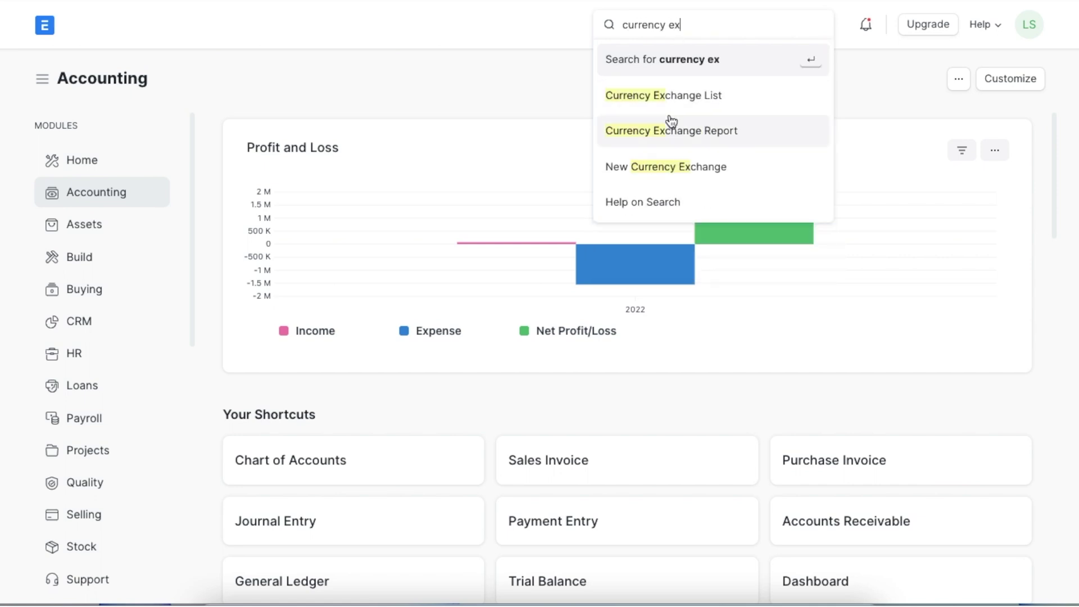
click(690, 95)
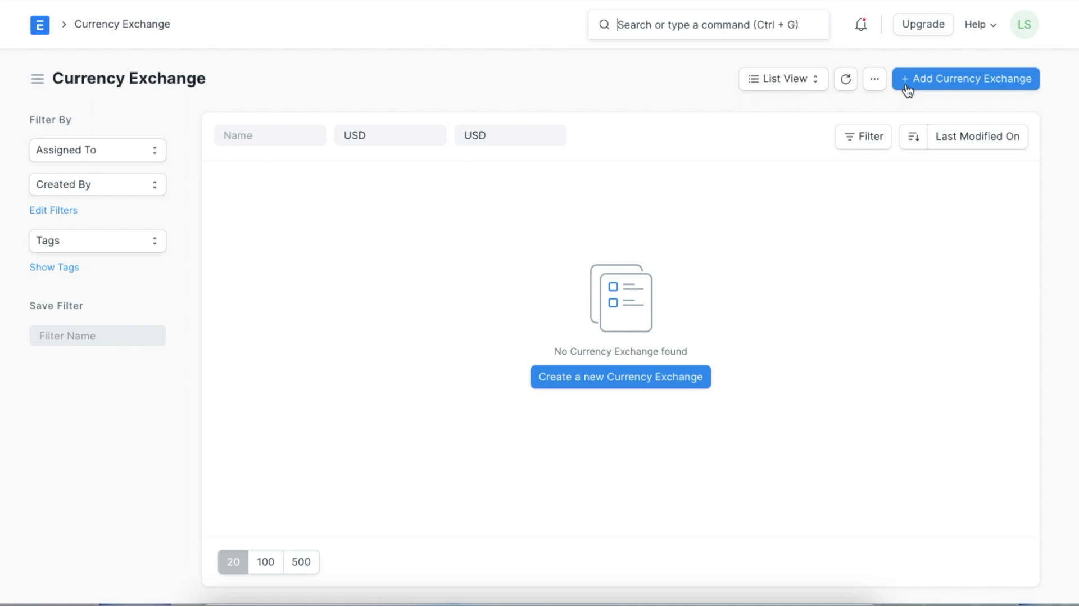
click(907, 88)
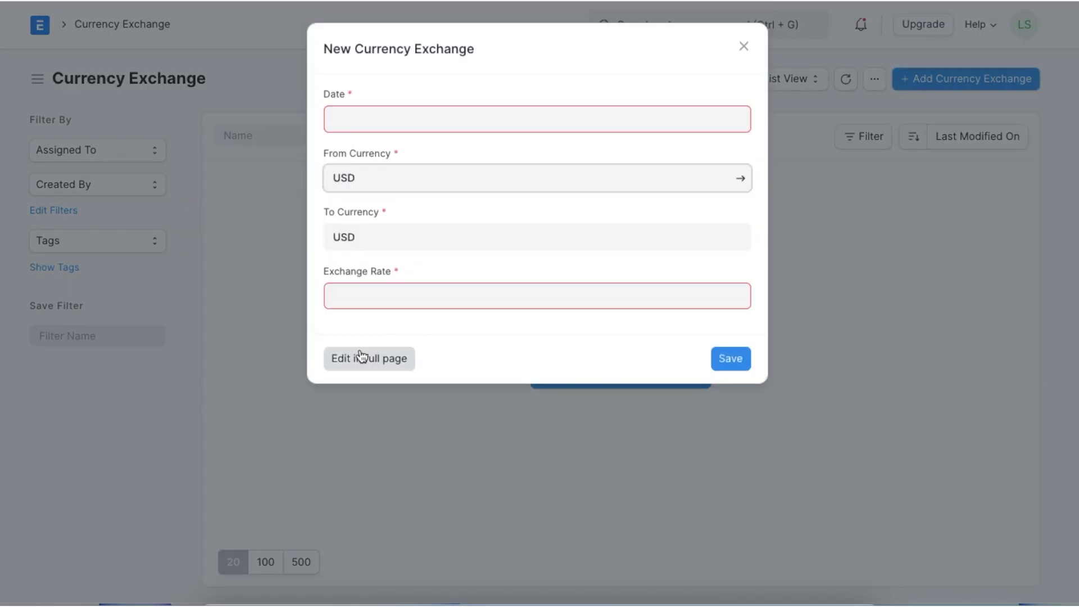
click(359, 356)
Save a 7 June 2022 exchange rate of 1 INR = 0.013 USD
click(357, 147)
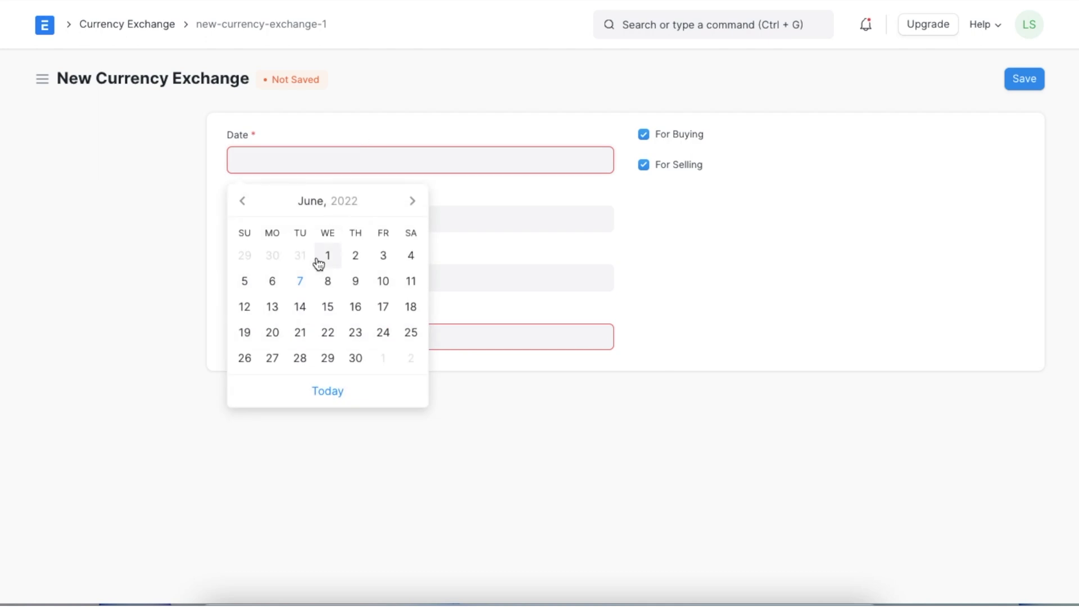
click(295, 281)
click(308, 218)
key(ctrl+a)
text(inr)
click(306, 242)
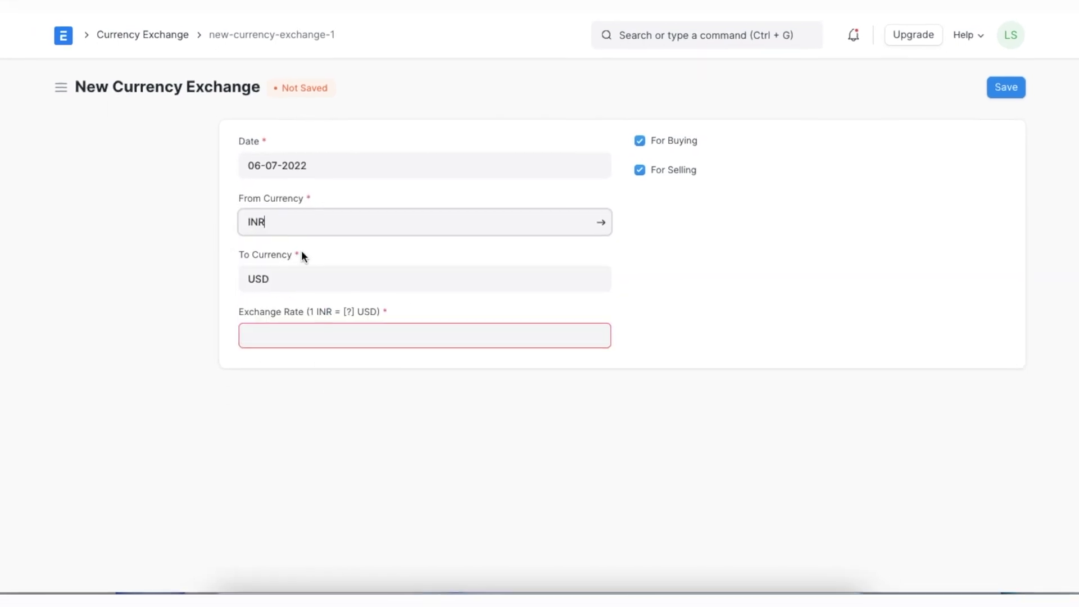
click(299, 331)
text(0.0)
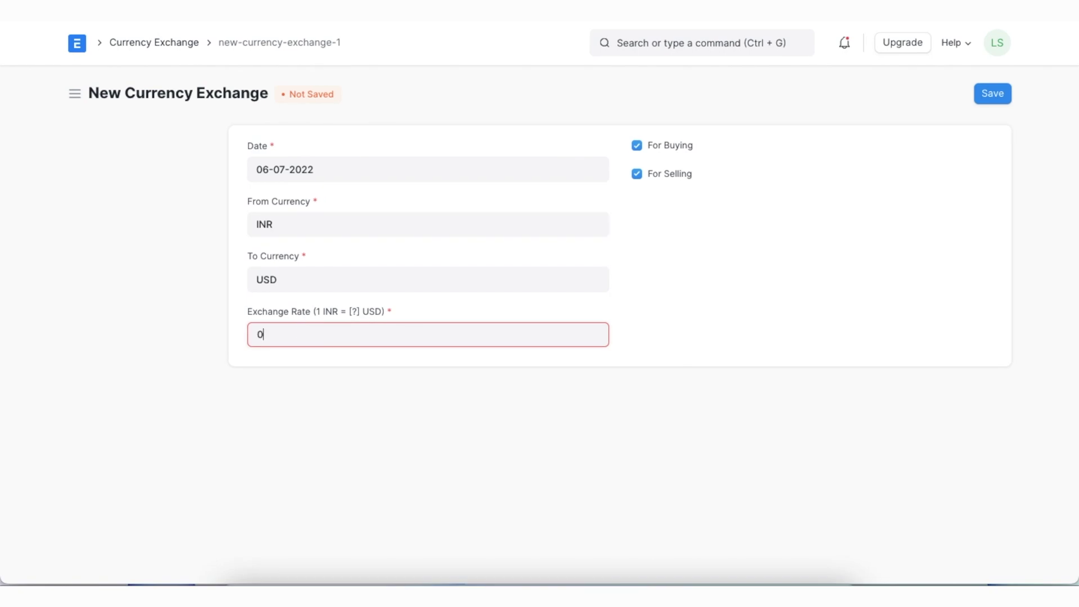
text(13)
click(999, 97)
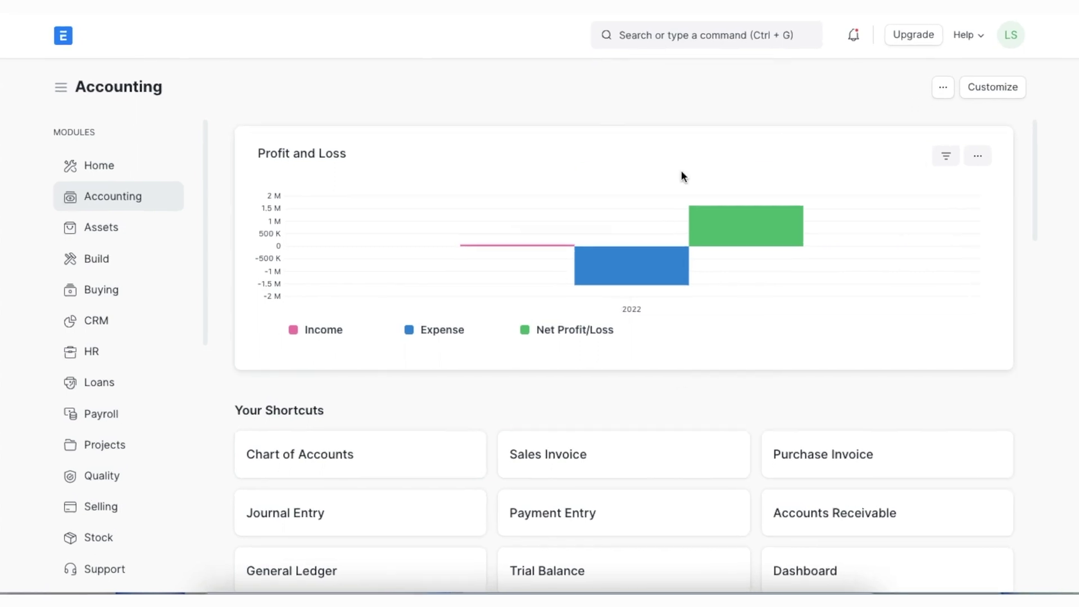
Start a full-page new customer named Gulmohar LLP
click(688, 30)
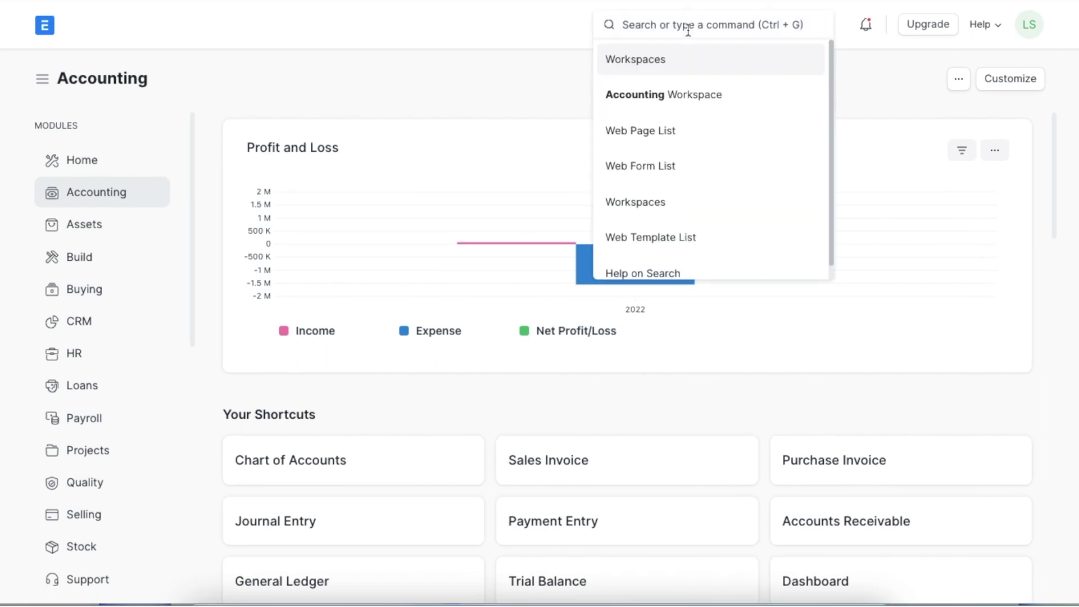
text(customer)
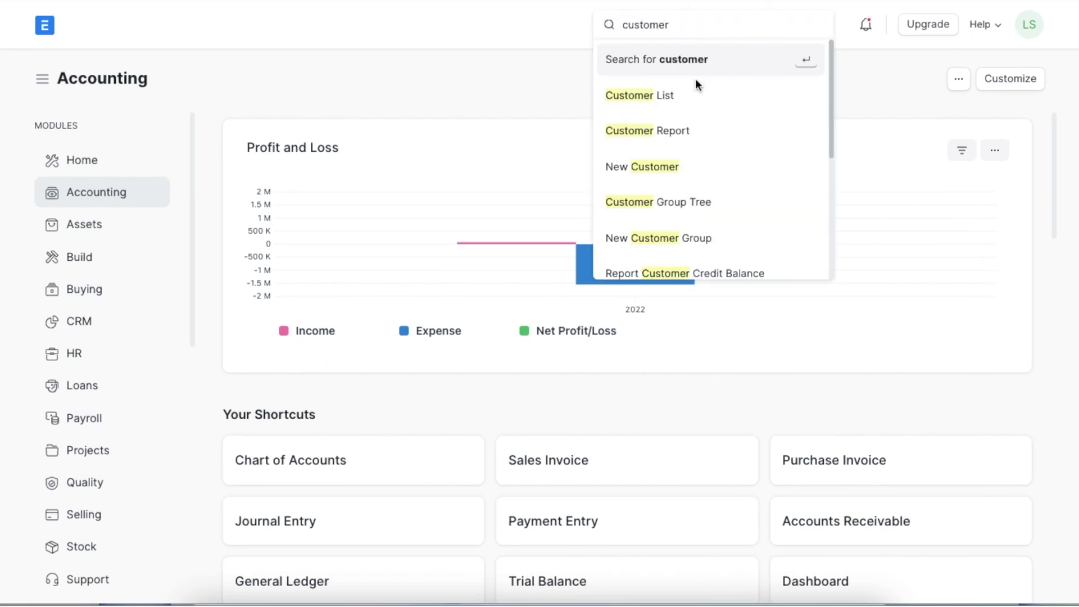
click(697, 95)
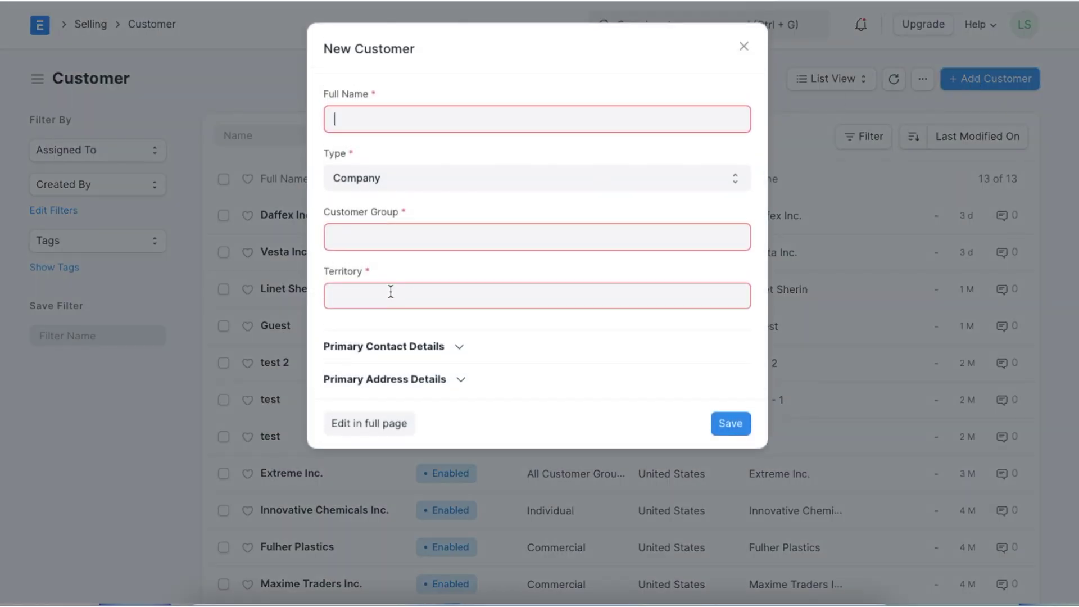
click(370, 414)
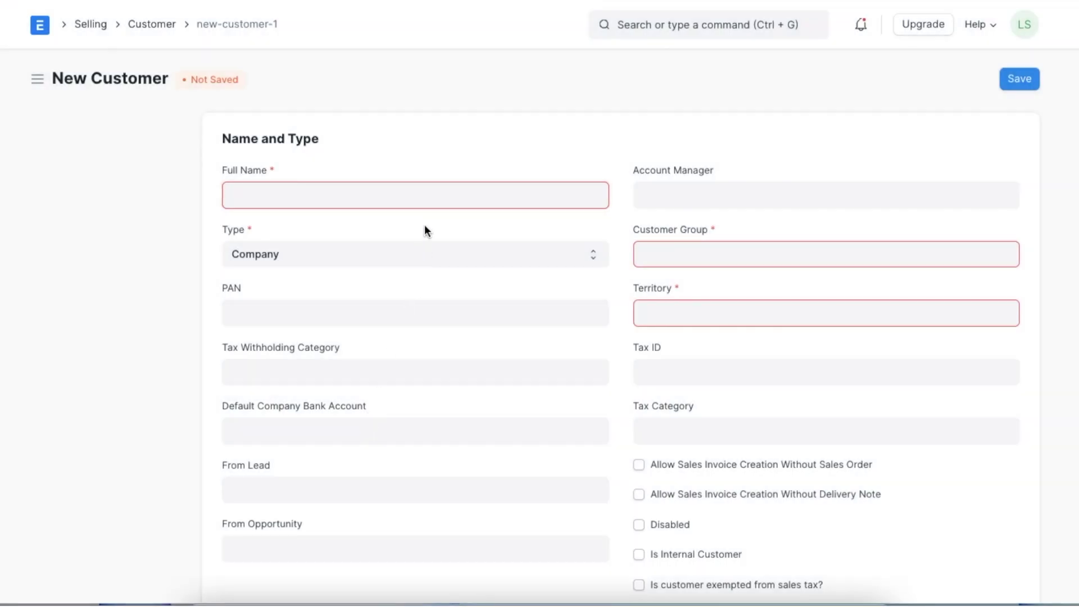
text(Gulmohar LLP)
Set customer group Commercial, territory India and billing currency INR
click(655, 260)
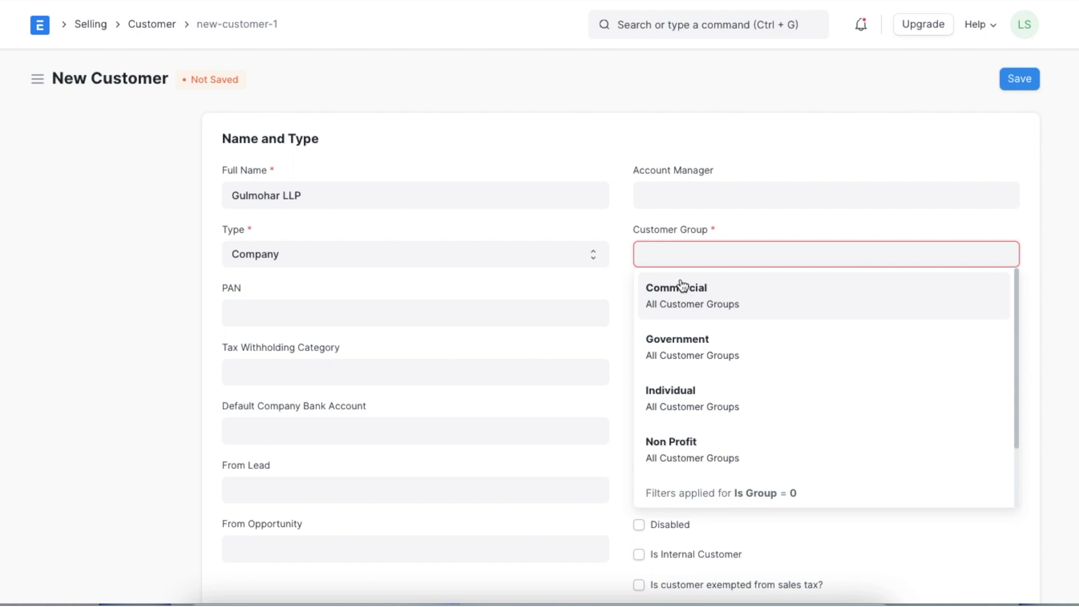
click(681, 287)
click(668, 317)
click(672, 382)
click(618, 331)
scroll(604, 361, down, 8)
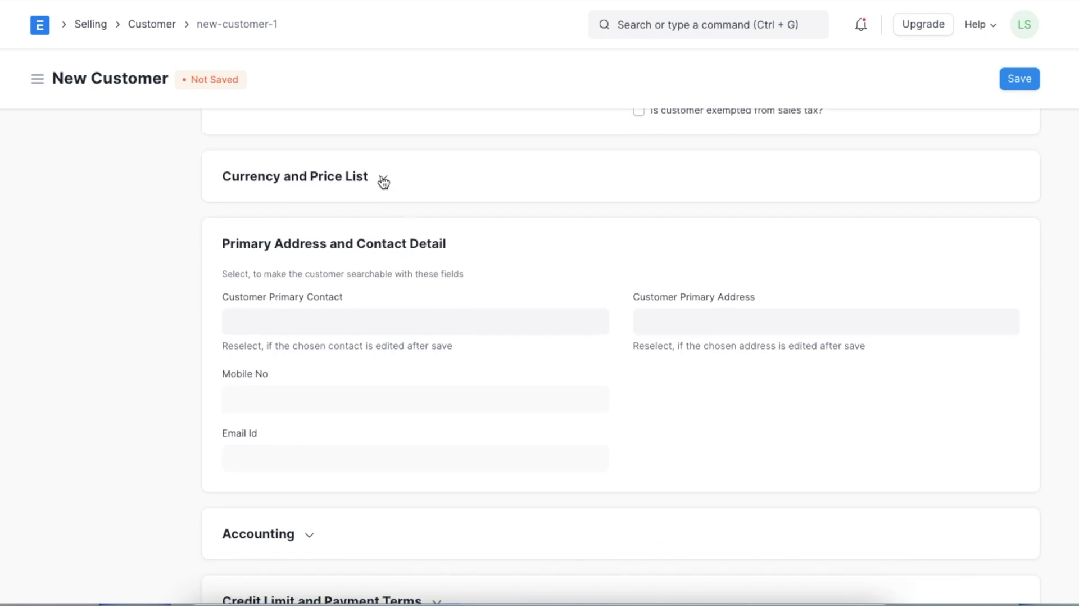
click(384, 183)
click(339, 229)
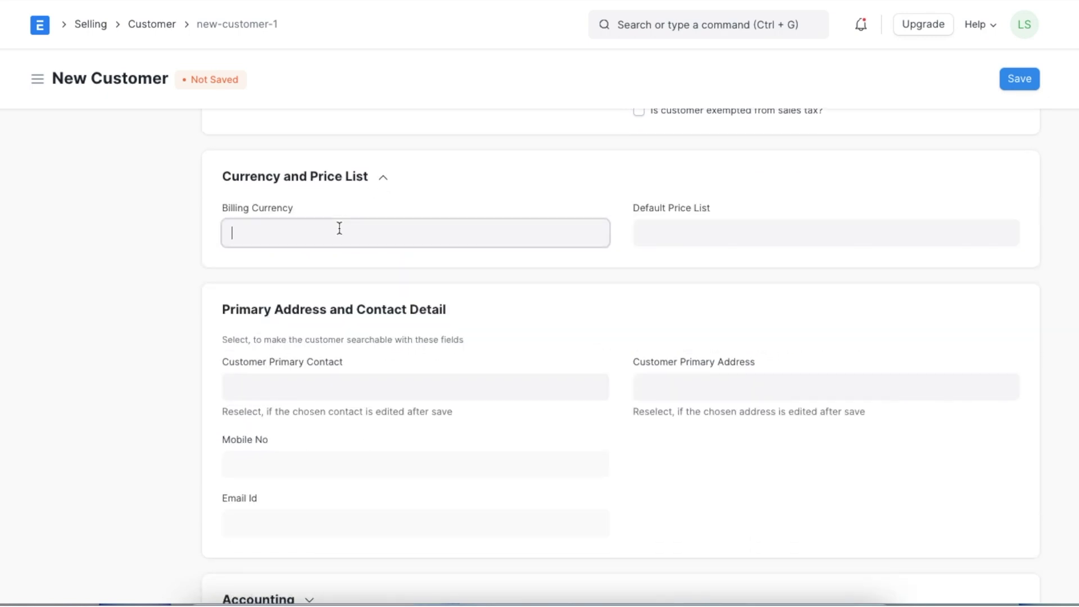
text(in)
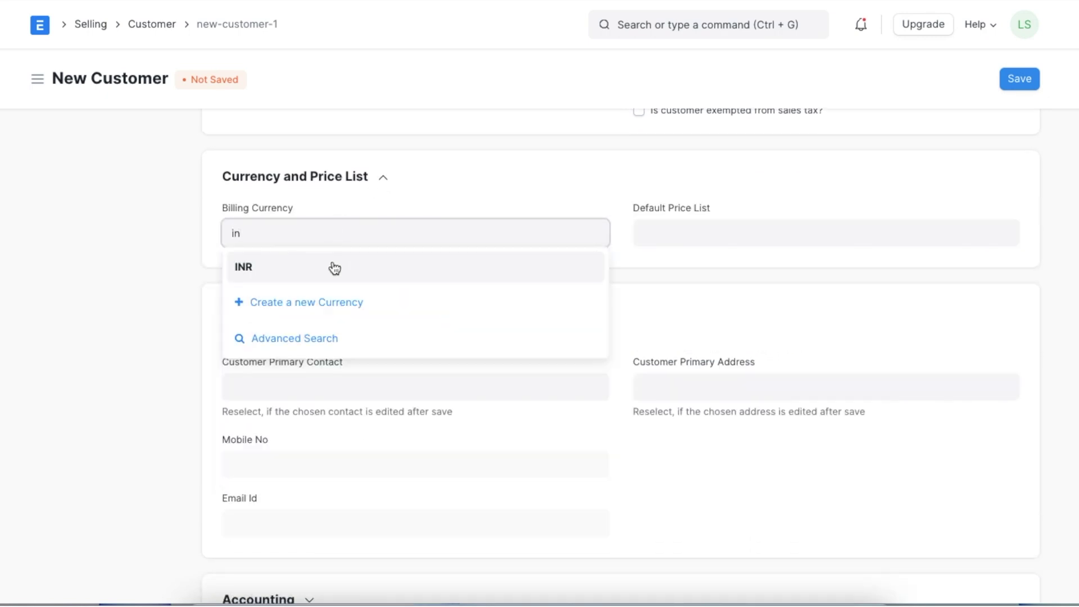
click(337, 267)
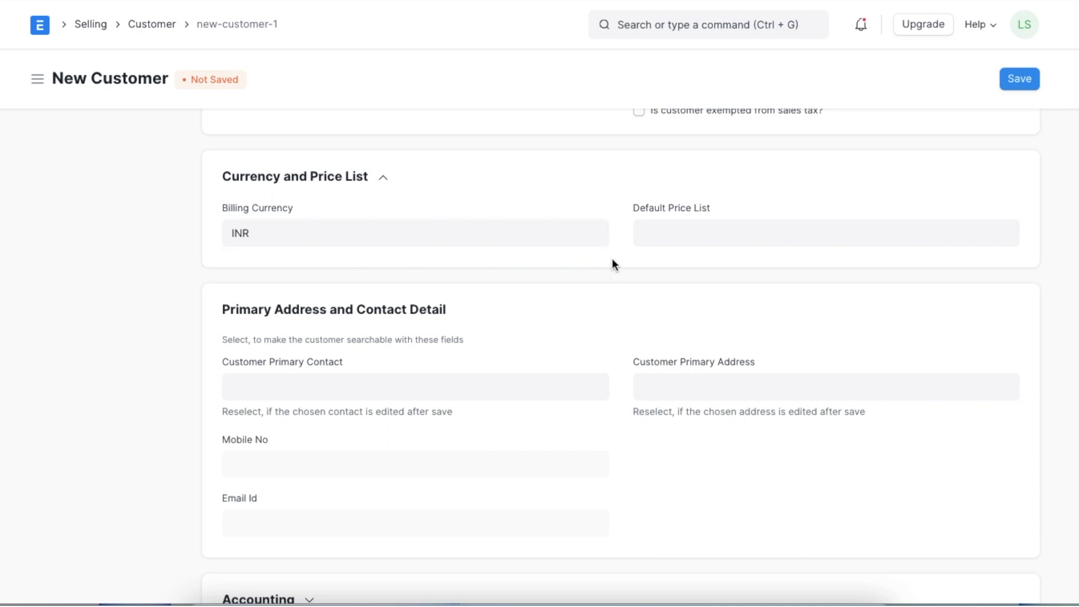
Add Debtors INR - UPI as the receivable account for Unico Plastics Inc
scroll(612, 262, down, 7)
click(307, 178)
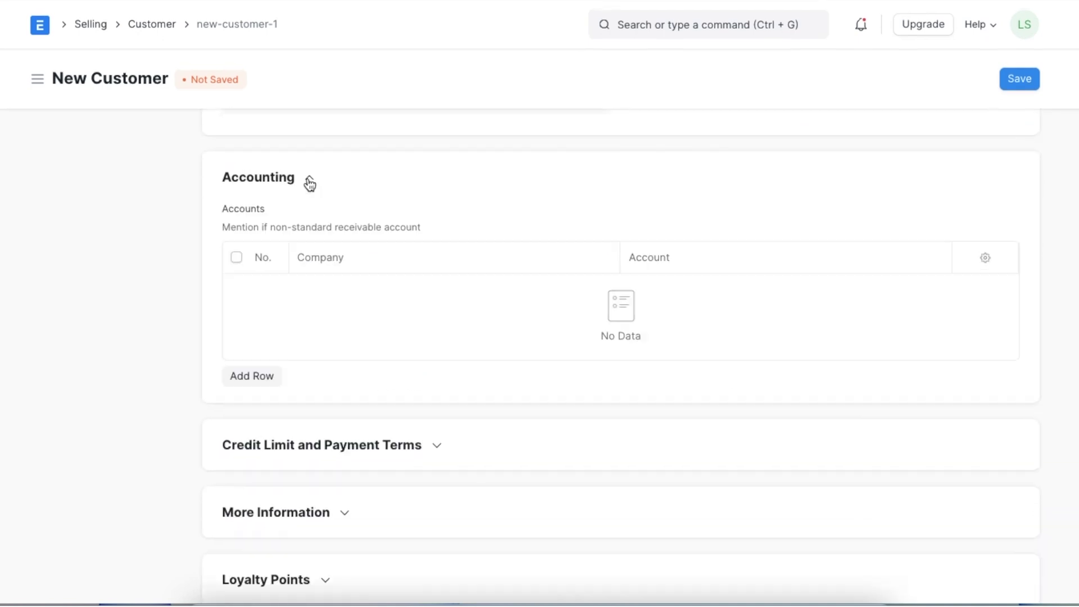
click(258, 381)
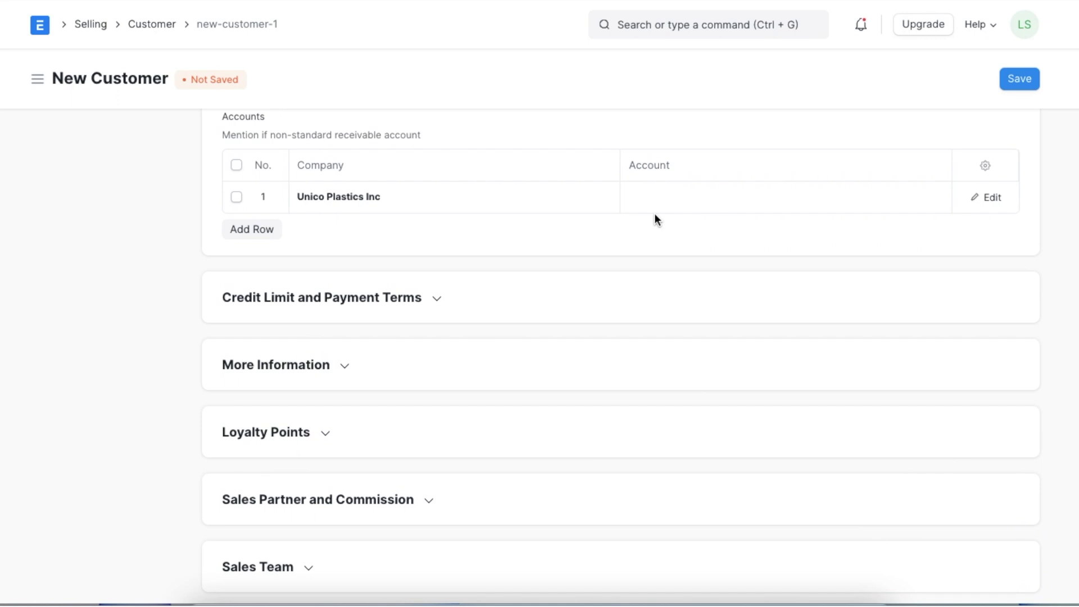
click(680, 199)
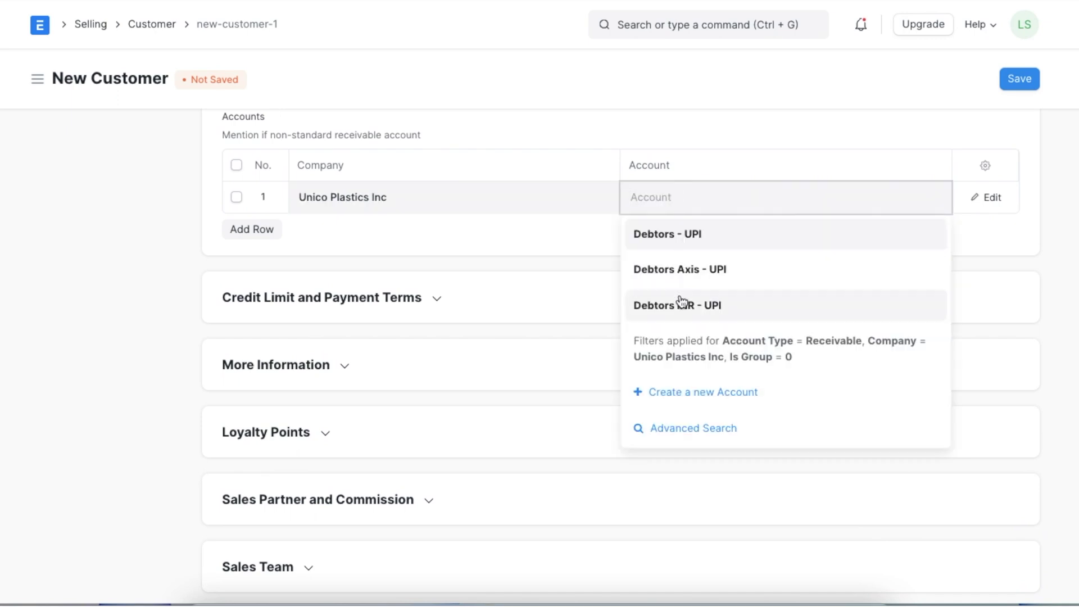
click(680, 304)
click(747, 227)
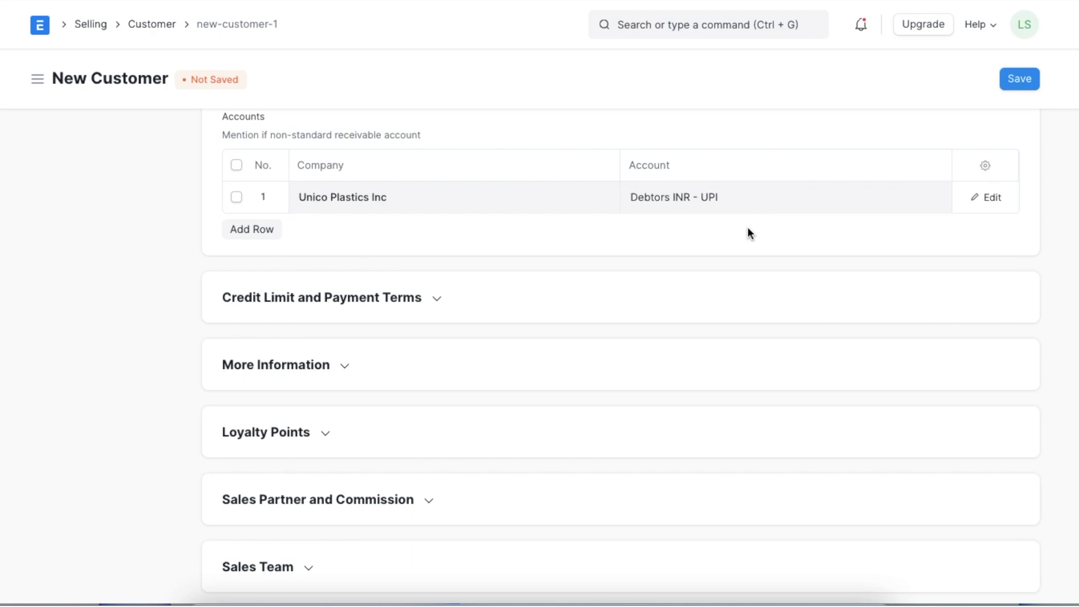
scroll(747, 231, up, 15)
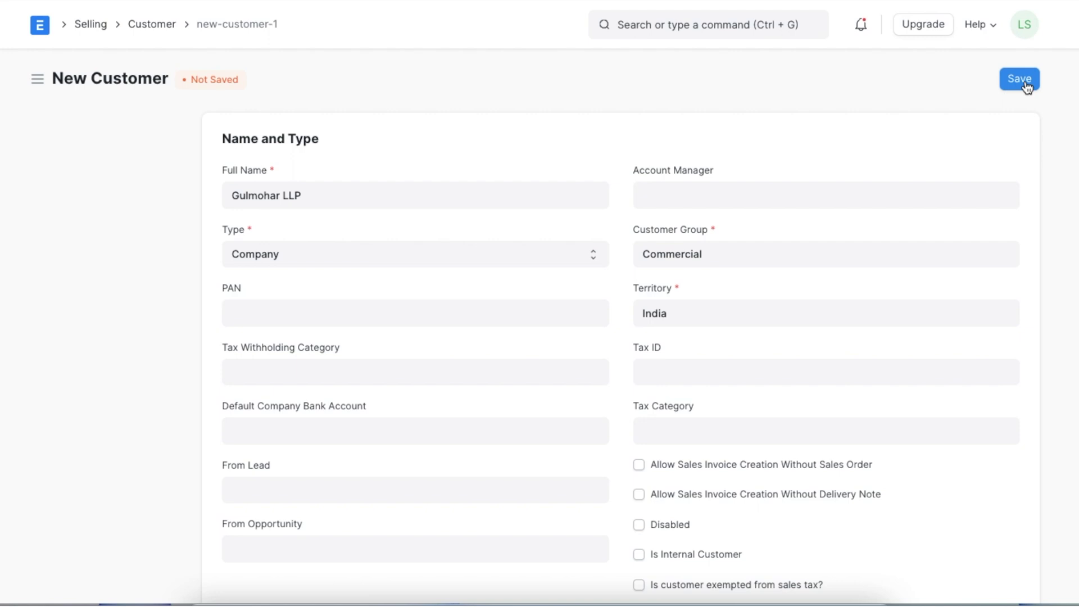
Save the Gulmohar LLP customer and go to the Sales Invoice list
click(1024, 81)
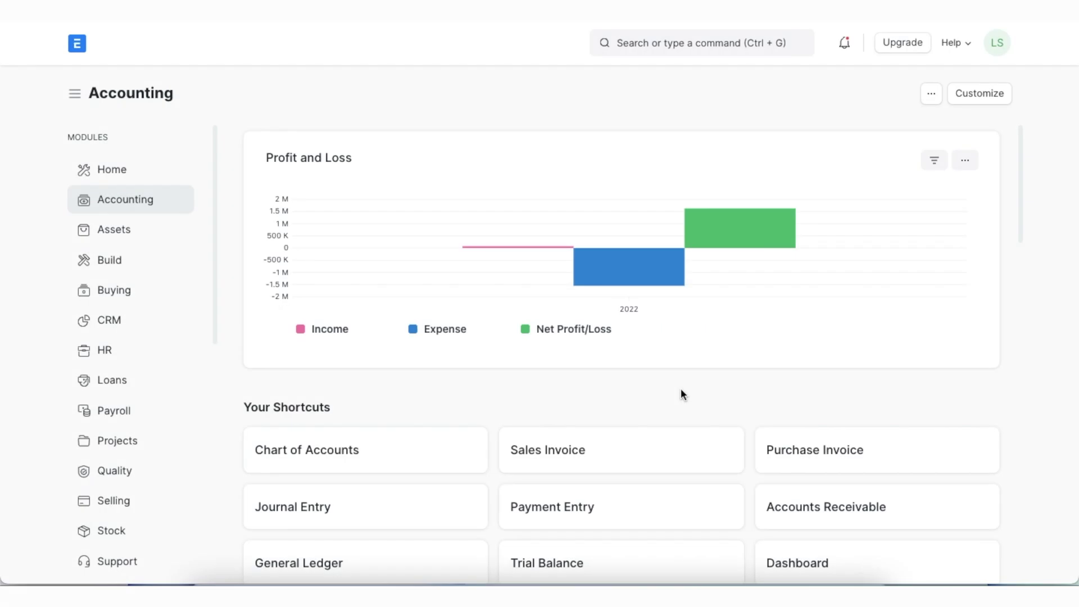
click(674, 43)
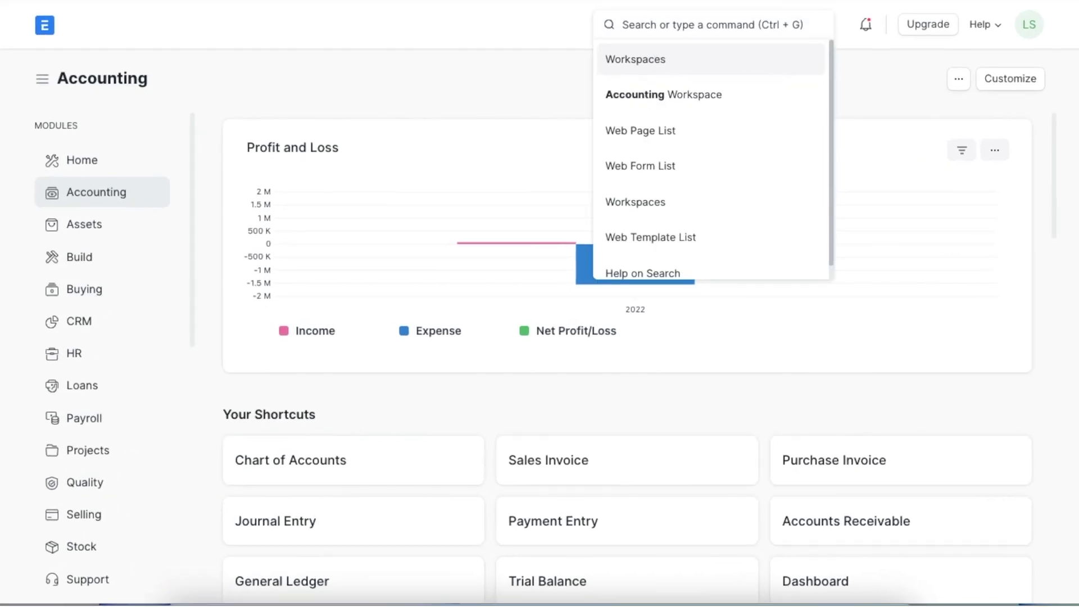
text(sales invo)
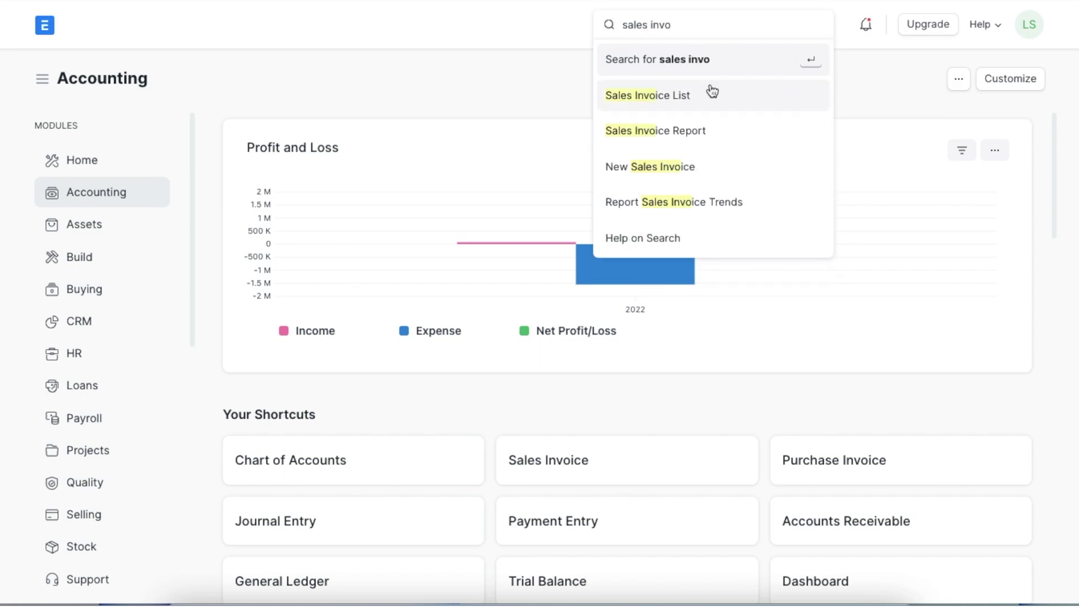
click(714, 97)
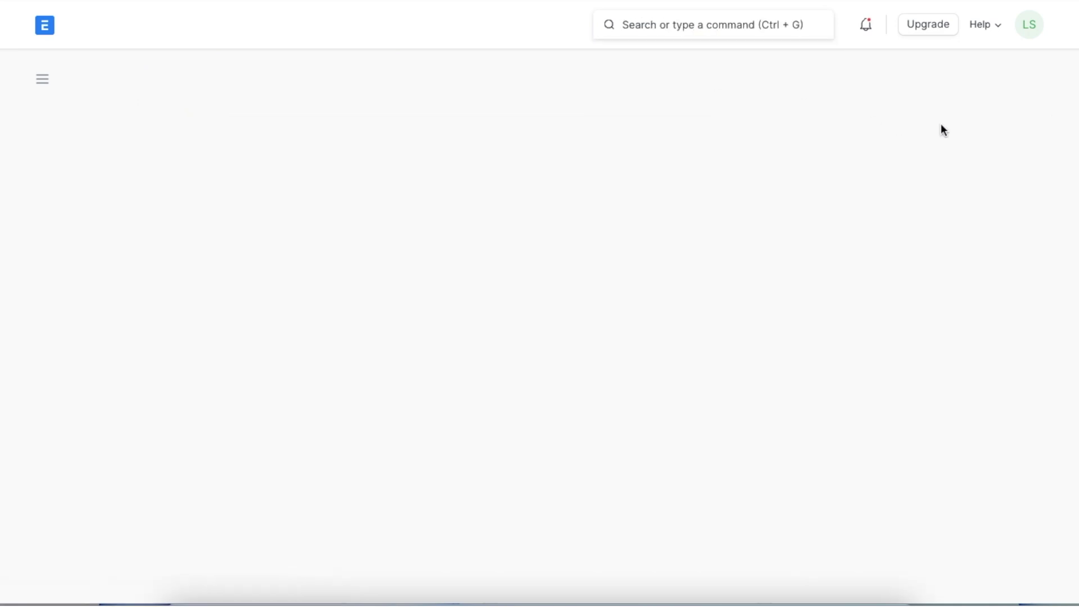
Start a sales invoice for Gulmohar LLP and check its INR currency at rate 0.013
click(992, 88)
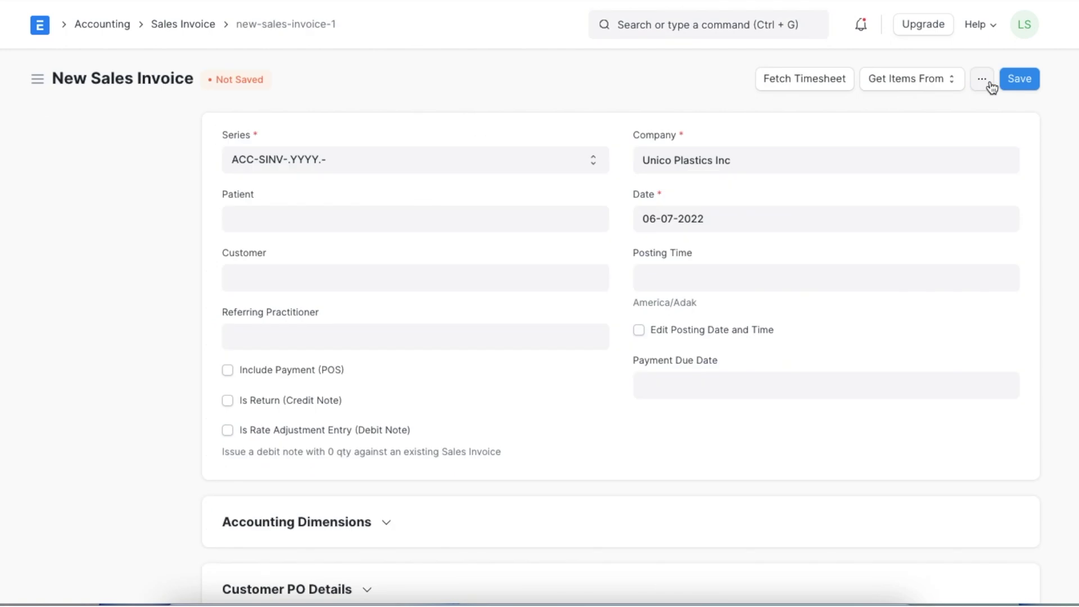
click(464, 277)
text(gu)
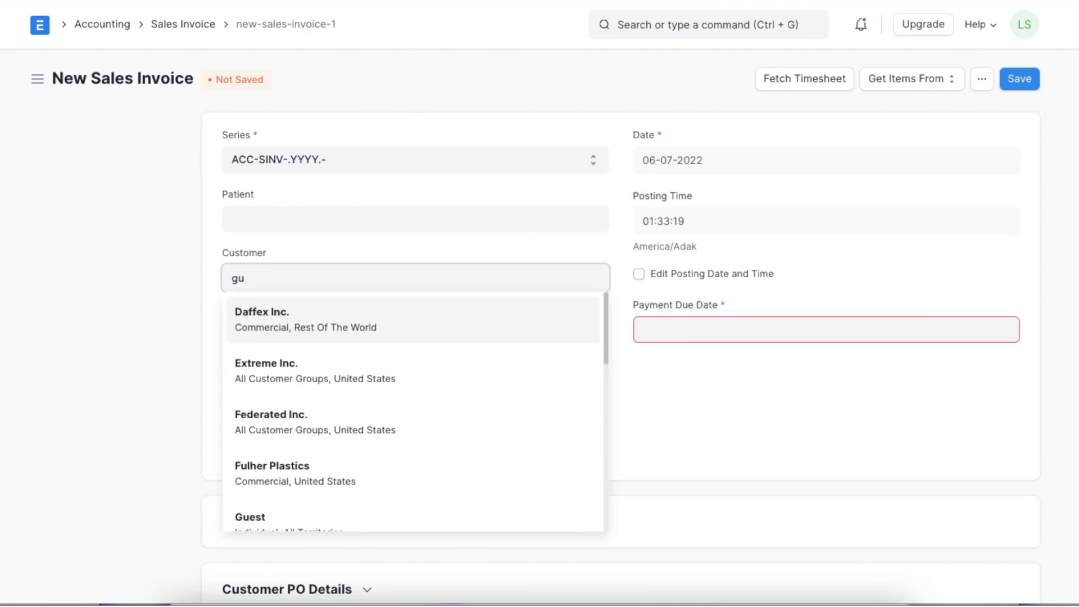
click(398, 373)
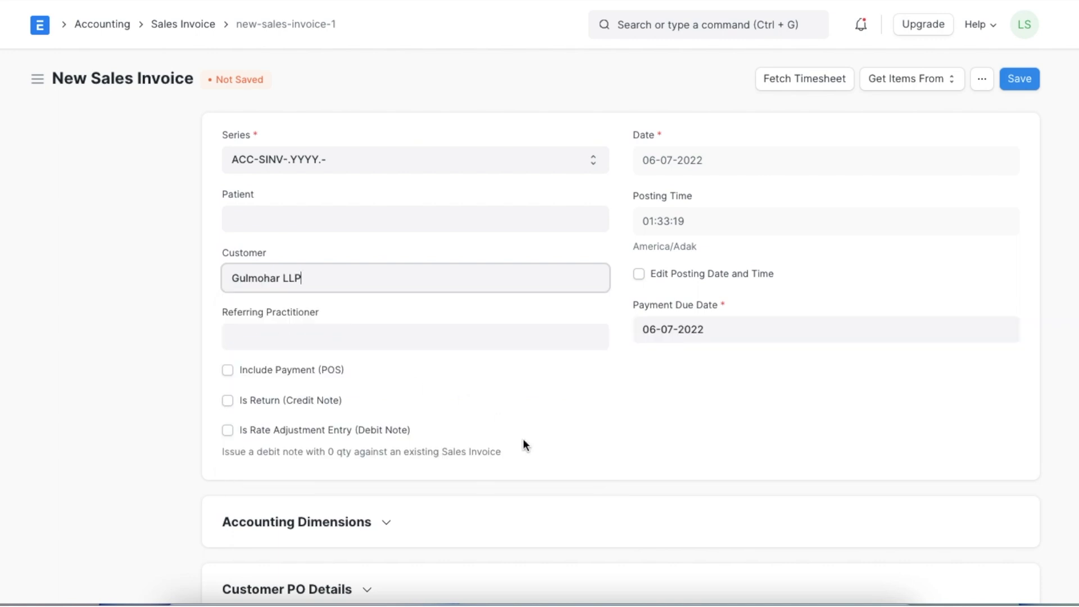
scroll(522, 443, down, 9)
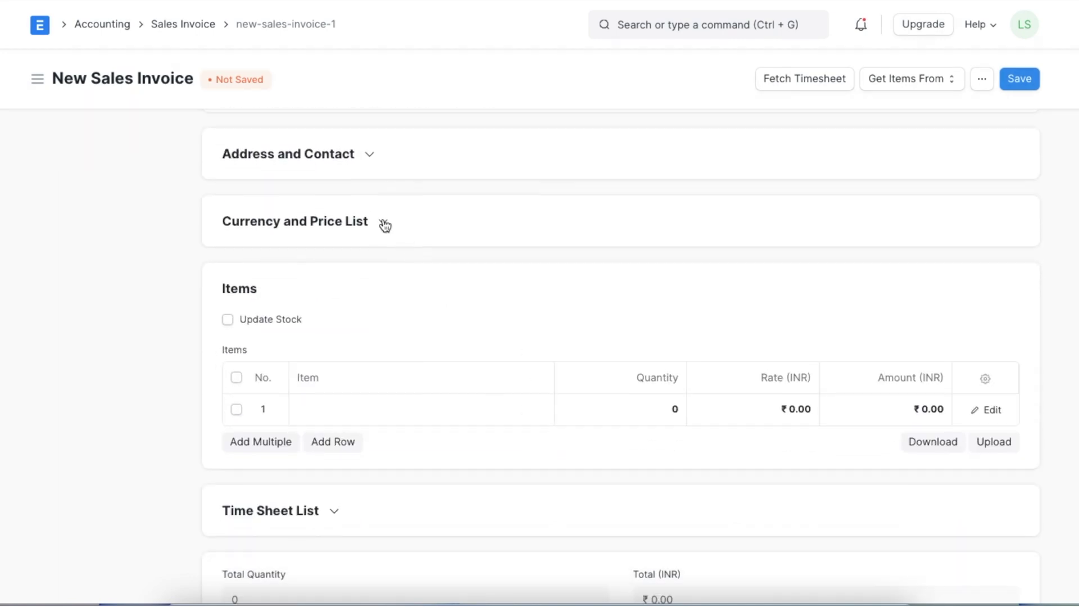
click(385, 223)
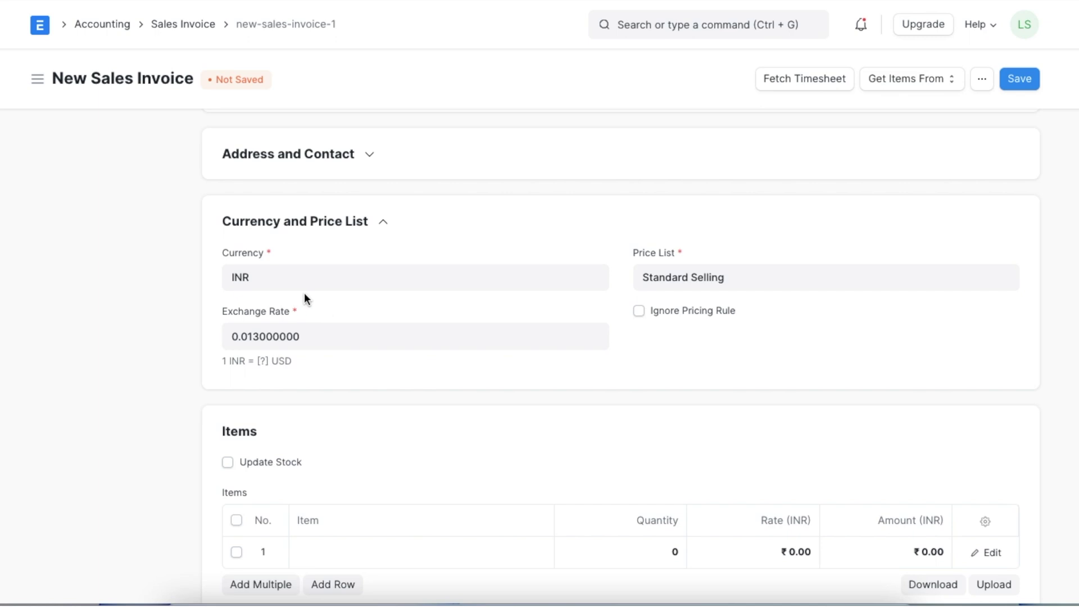
Confirm the Debit To account is Debtors INR - UPI, then edit the first item line
scroll(351, 371, down, 20)
scroll(355, 375, down, 10)
click(356, 372)
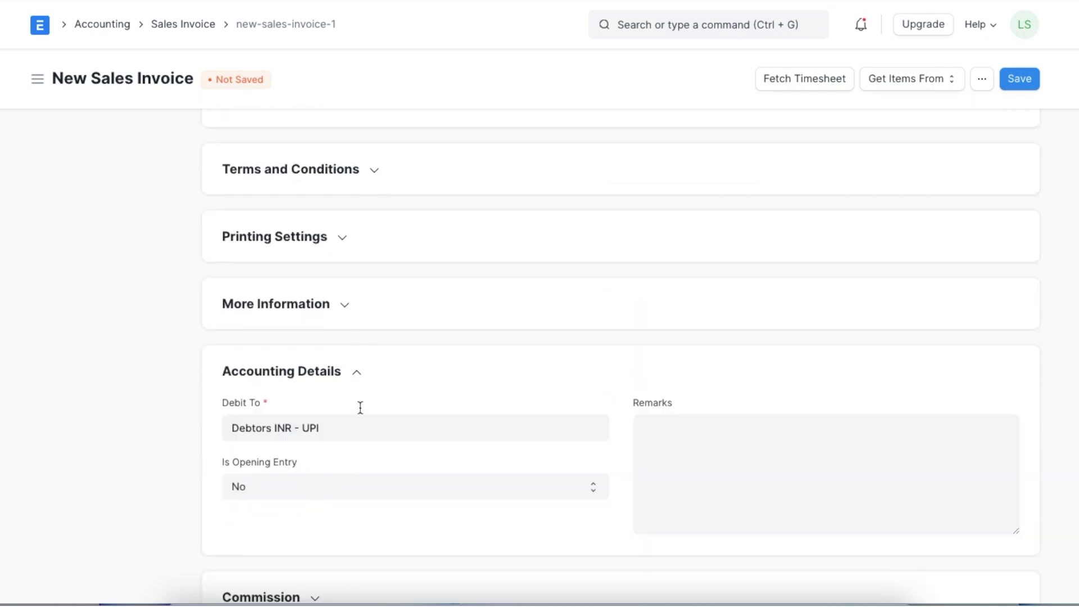
click(360, 377)
scroll(360, 376, up, 10)
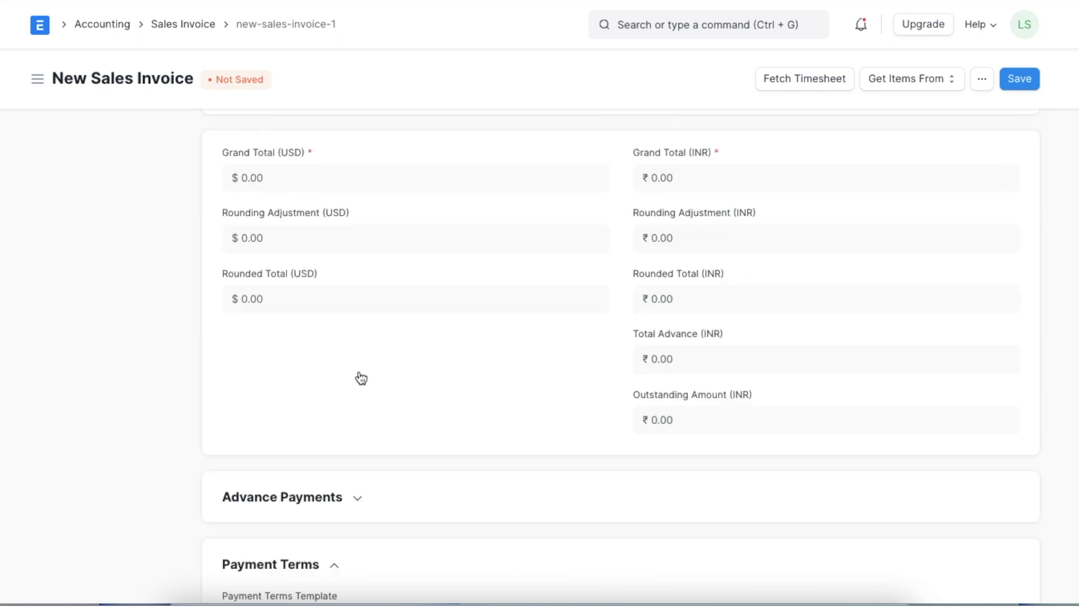
scroll(359, 373, up, 10)
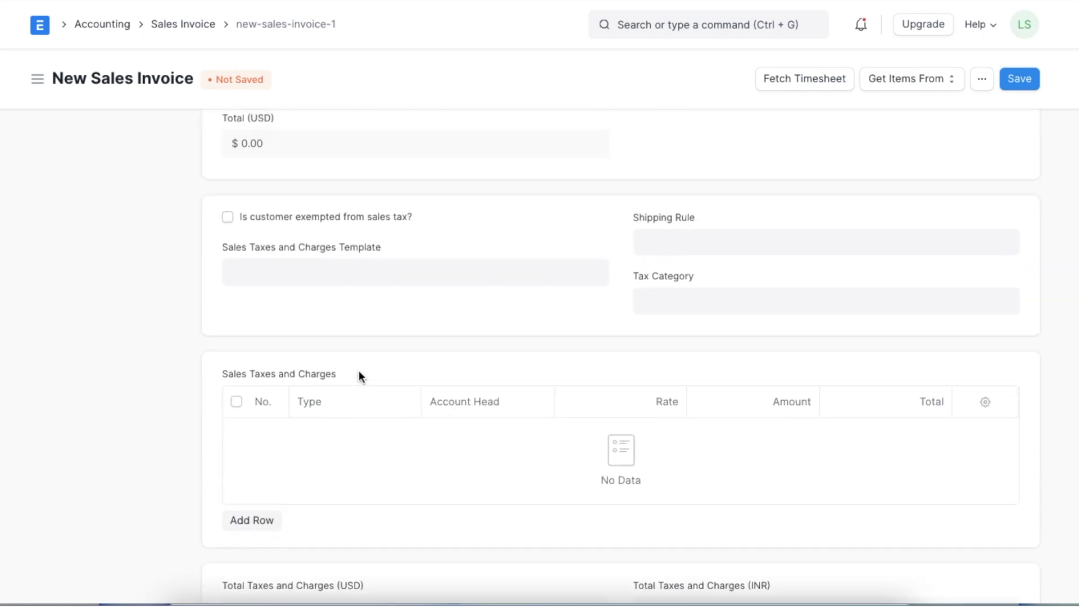
scroll(359, 370, up, 1)
click(340, 378)
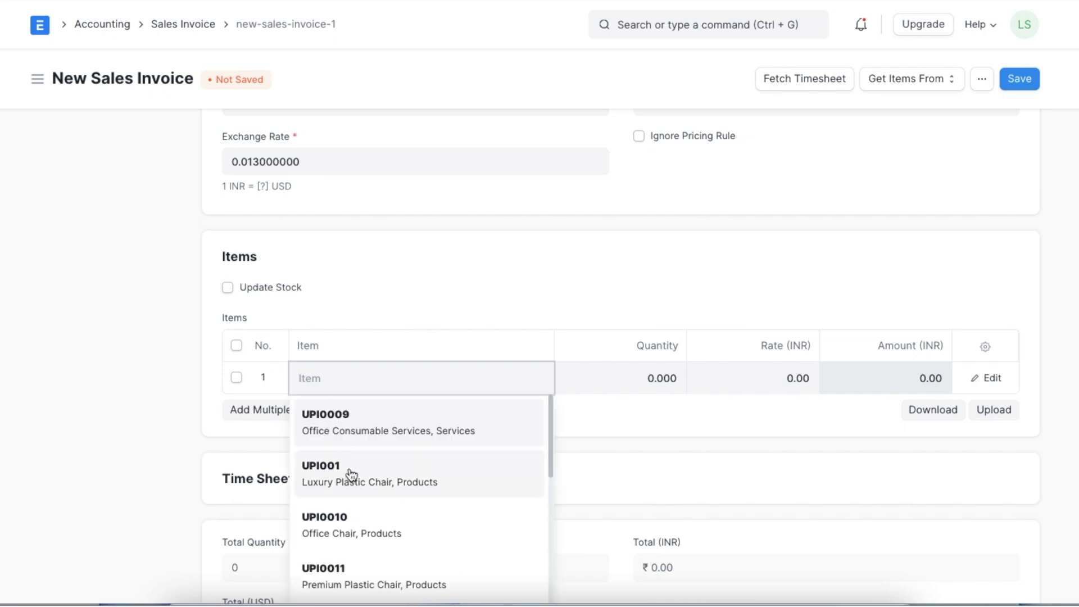
Add item UPI001 at a rate of 15,000 and save the invoice as a draft
click(351, 476)
scroll(716, 379, down, 3)
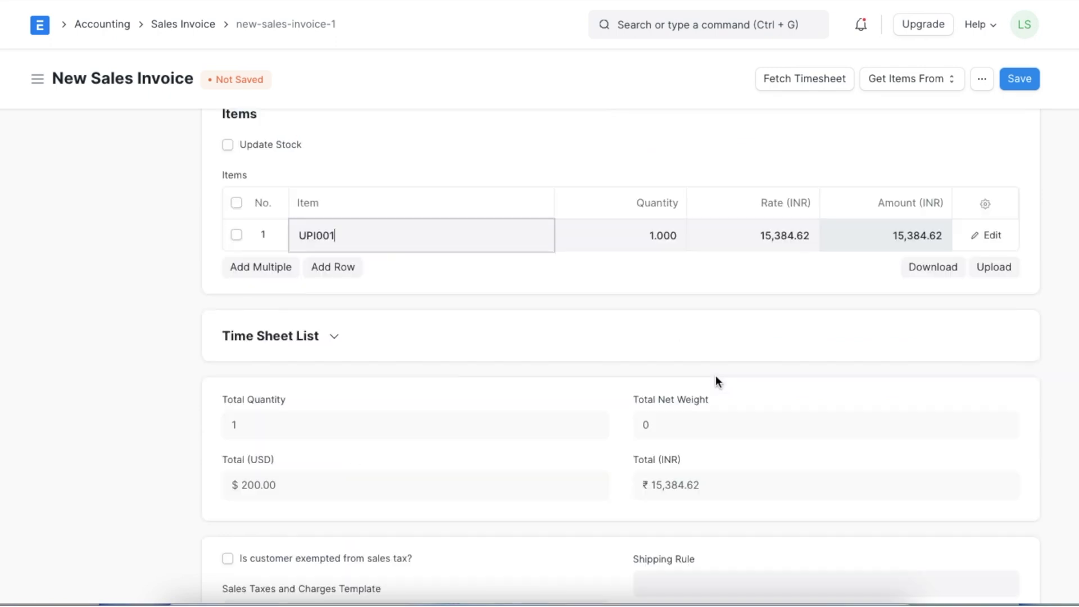
click(738, 233)
text(15000)
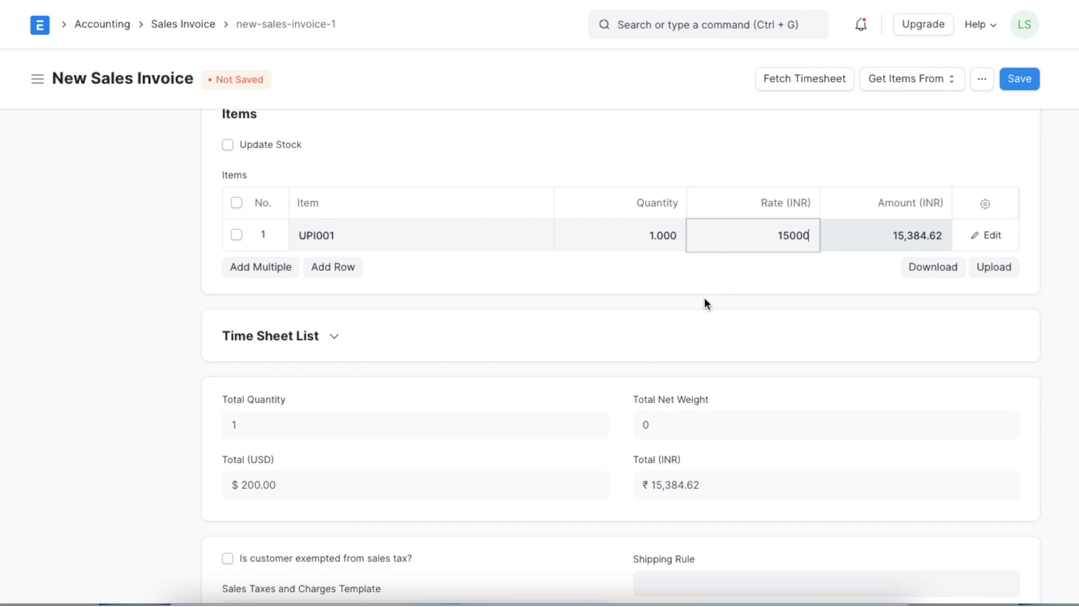
click(703, 303)
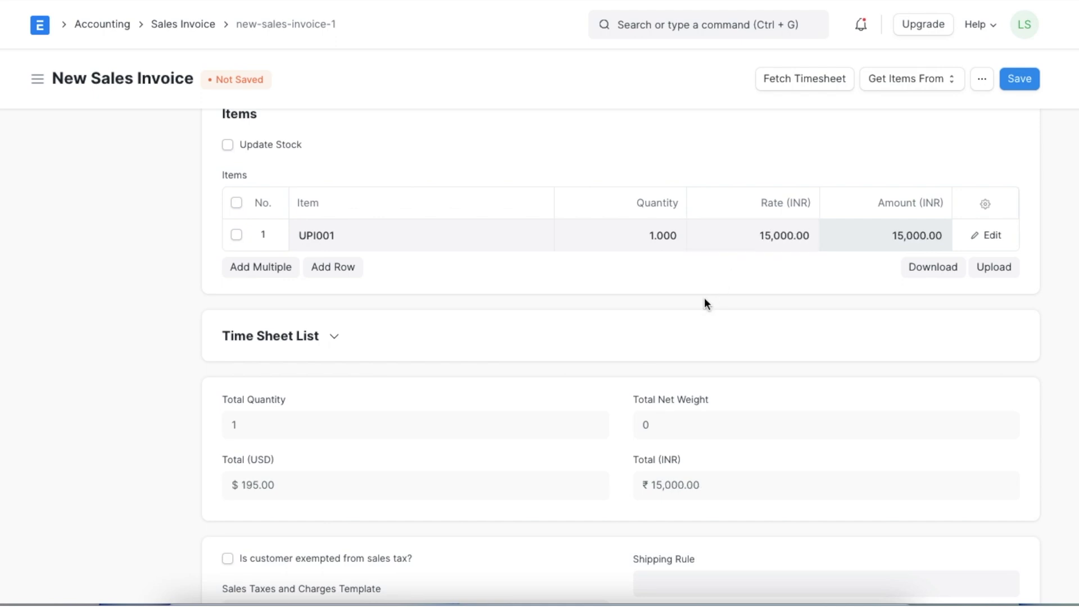
click(1020, 78)
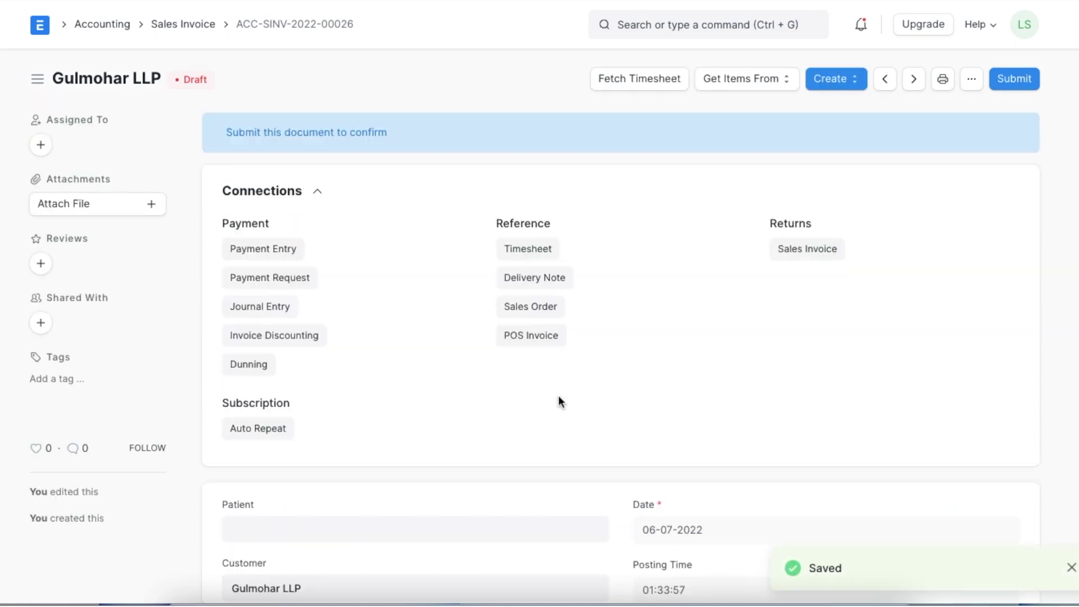
Check the totals and permanently submit the sales invoice
scroll(559, 397, down, 20)
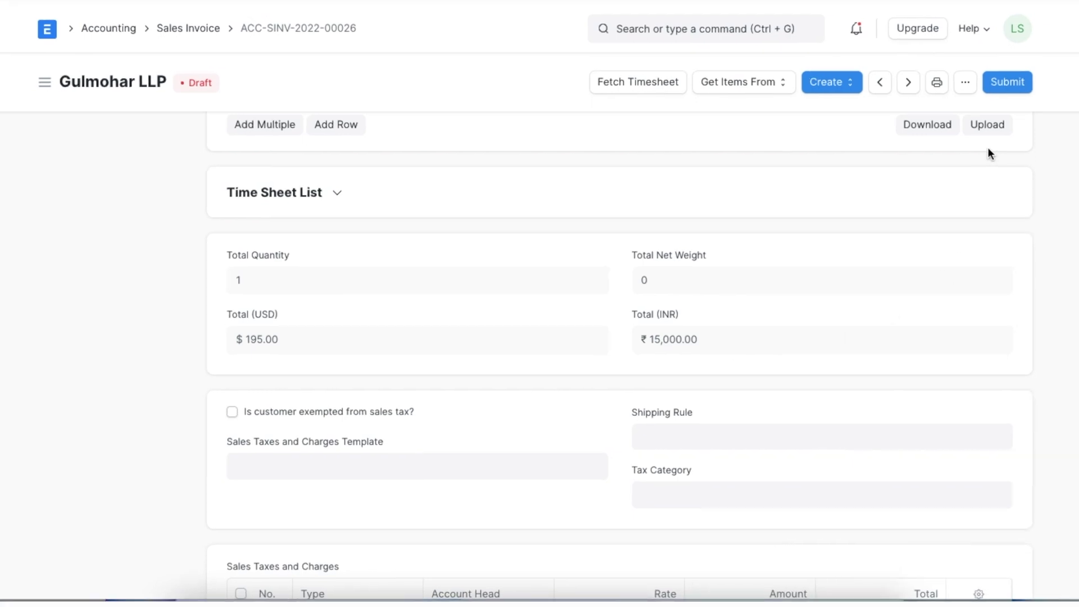
click(1013, 79)
click(723, 154)
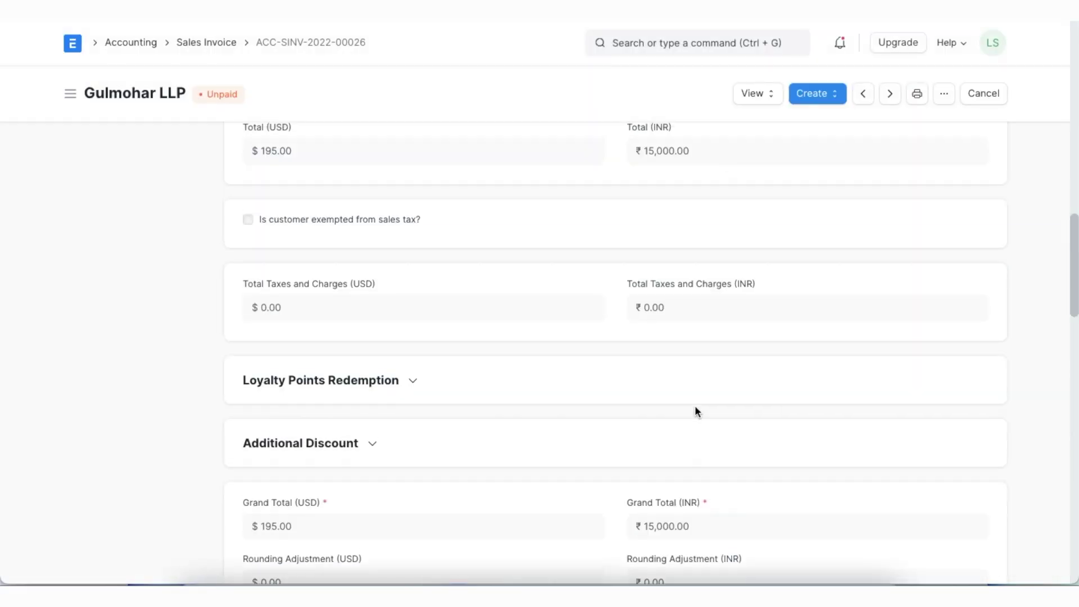
scroll(694, 406, up, 10)
scroll(698, 414, up, 6)
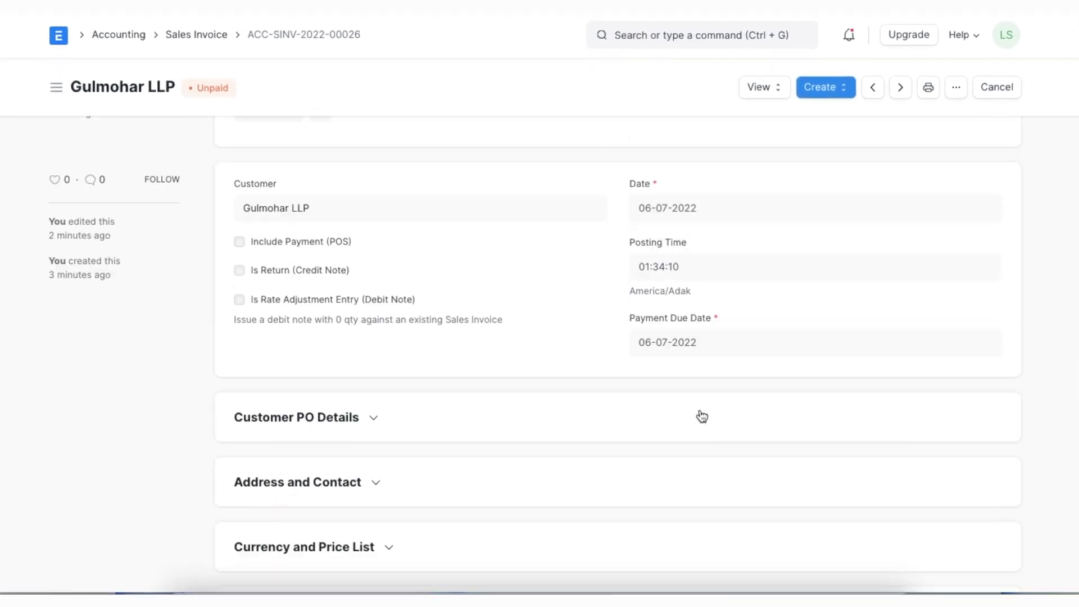
View the invoice's ledger entries in INR, then USD, then with no currency filter
click(769, 89)
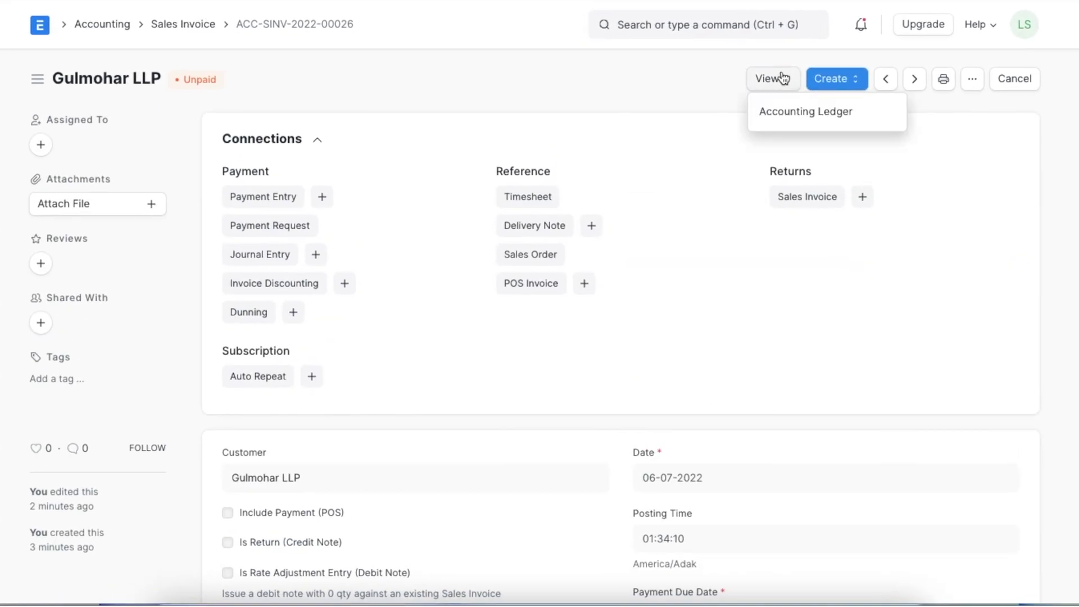
click(778, 127)
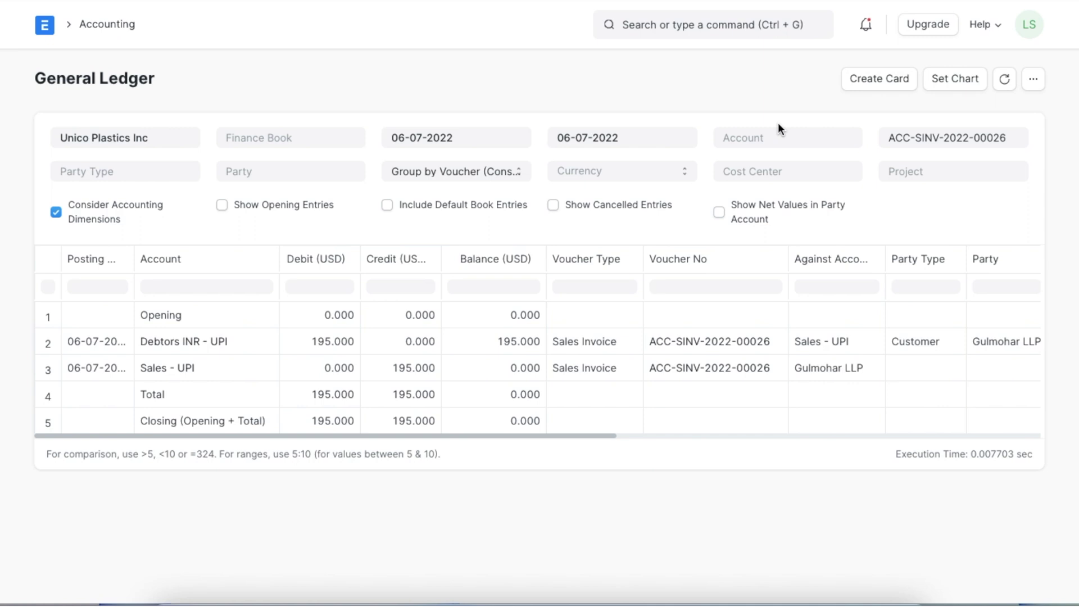
click(653, 173)
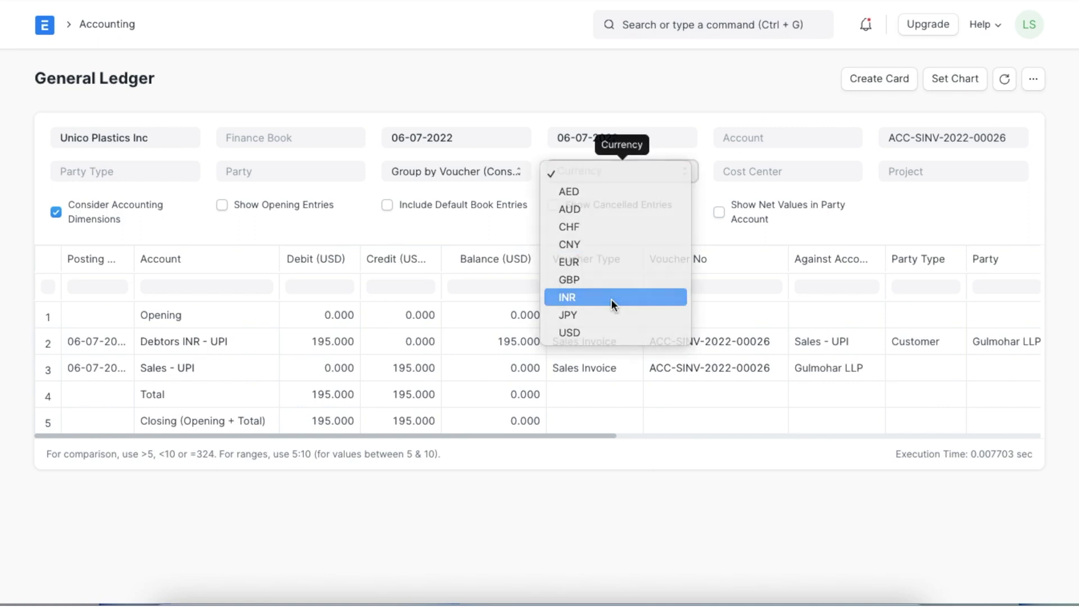
click(612, 298)
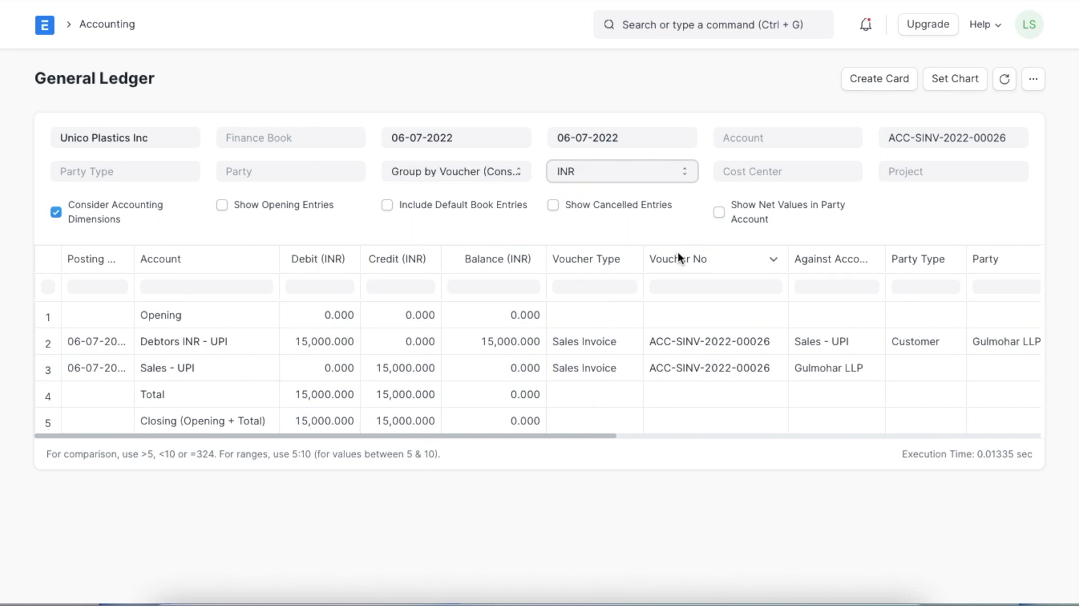
click(689, 171)
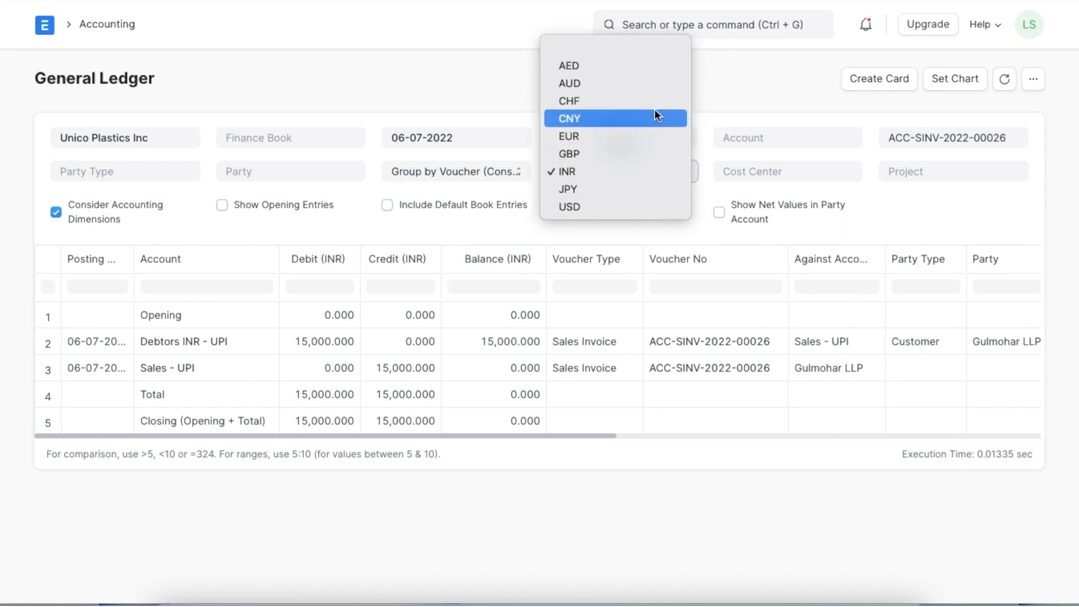
click(618, 204)
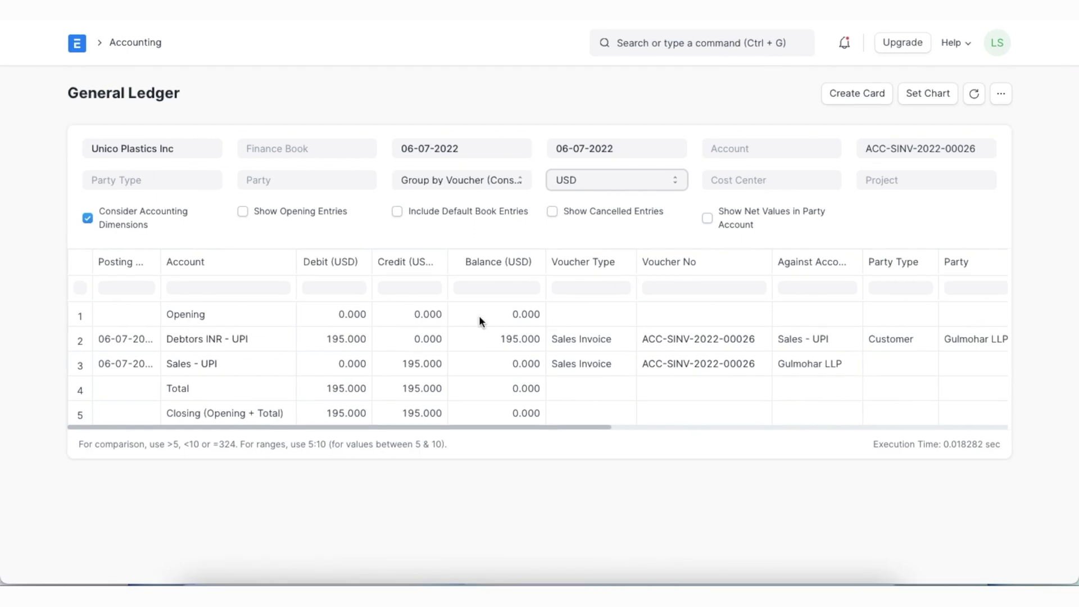
click(397, 212)
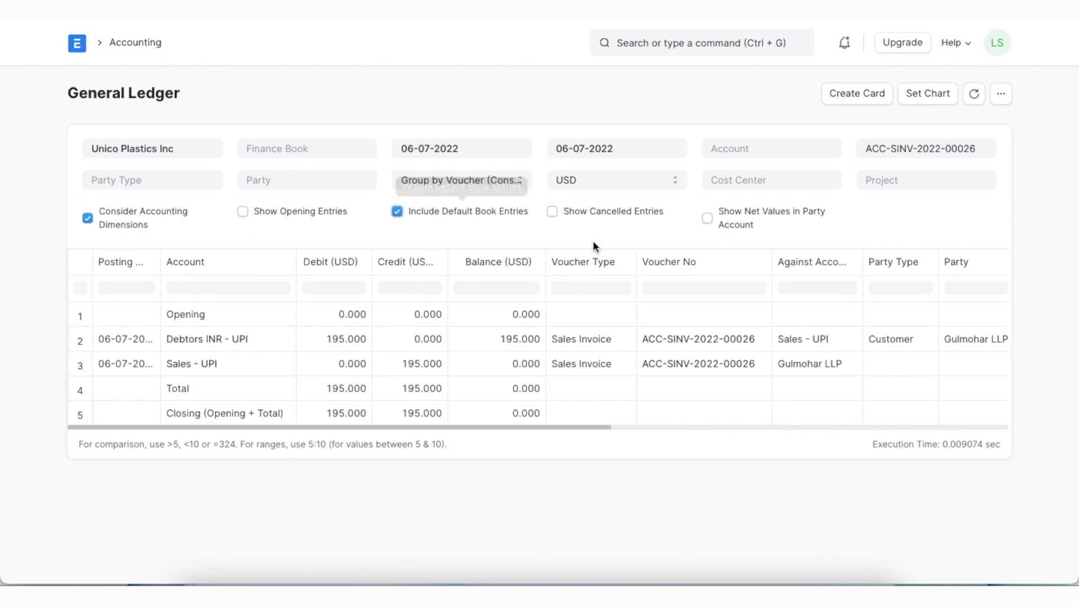
Open the Accounts Receivable report filtered to customer Gulmohar LLP
click(675, 46)
text(account)
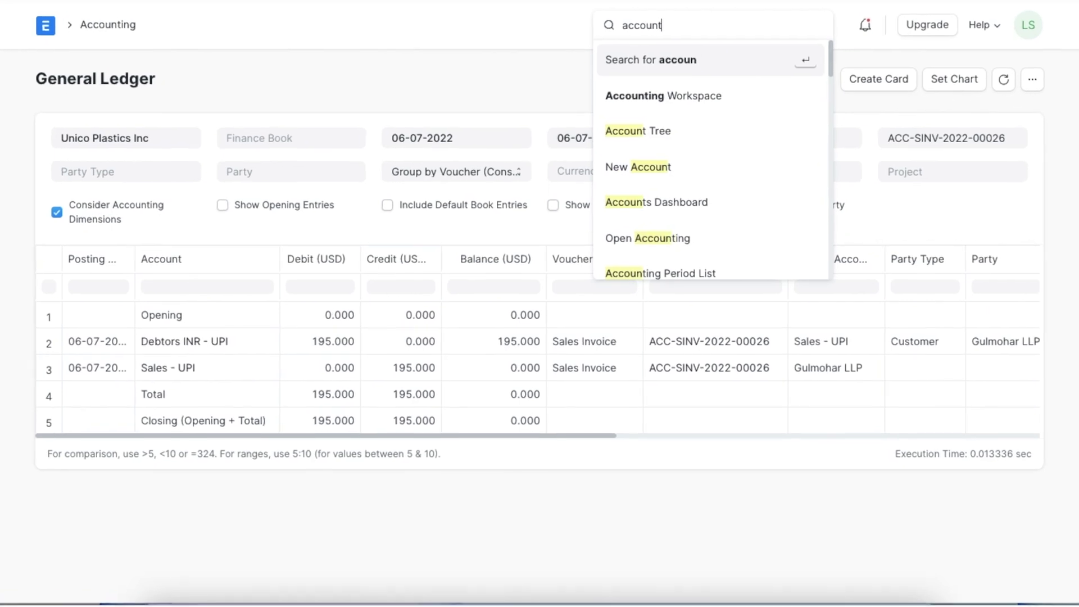
text( re)
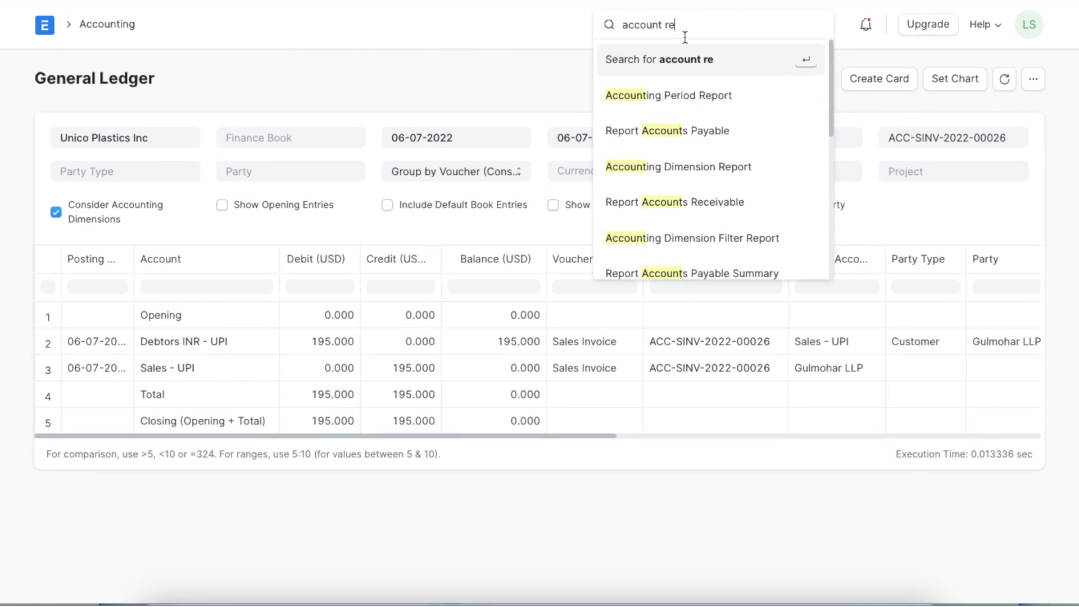
click(705, 201)
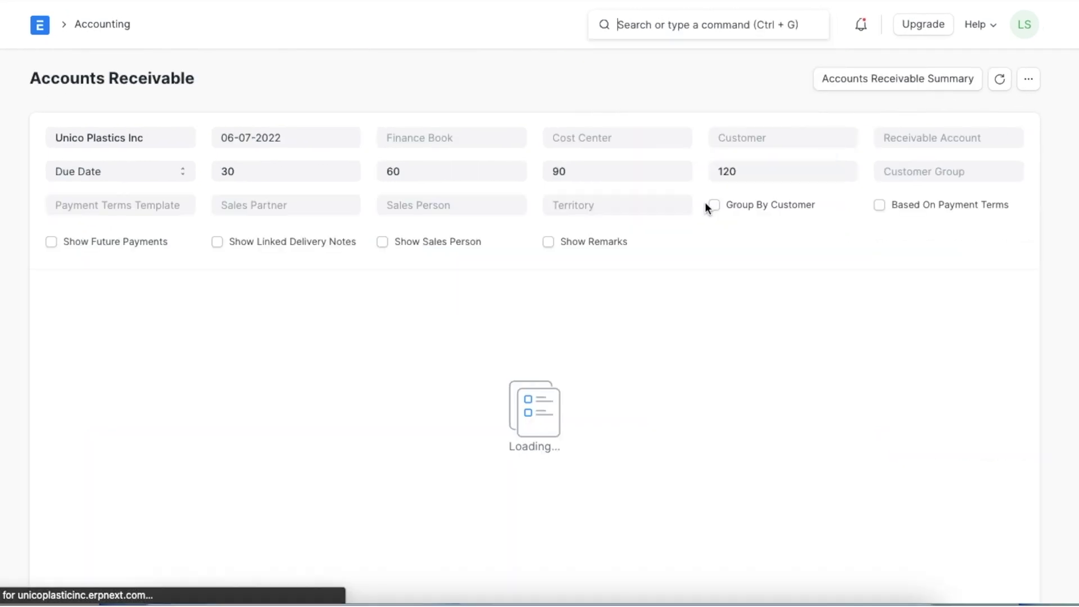
click(759, 138)
text(gulmo)
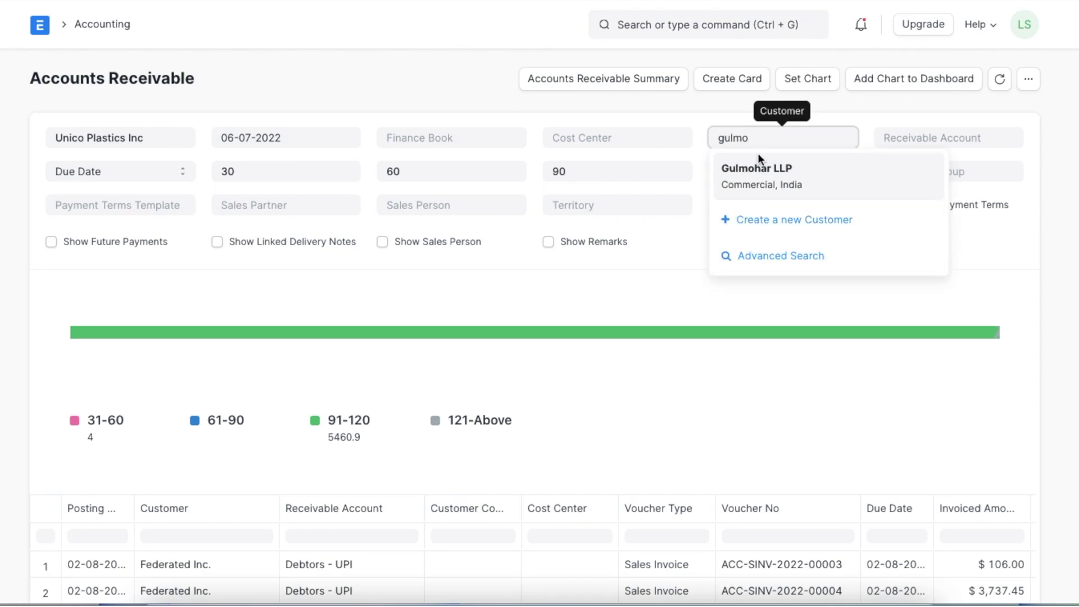
click(758, 168)
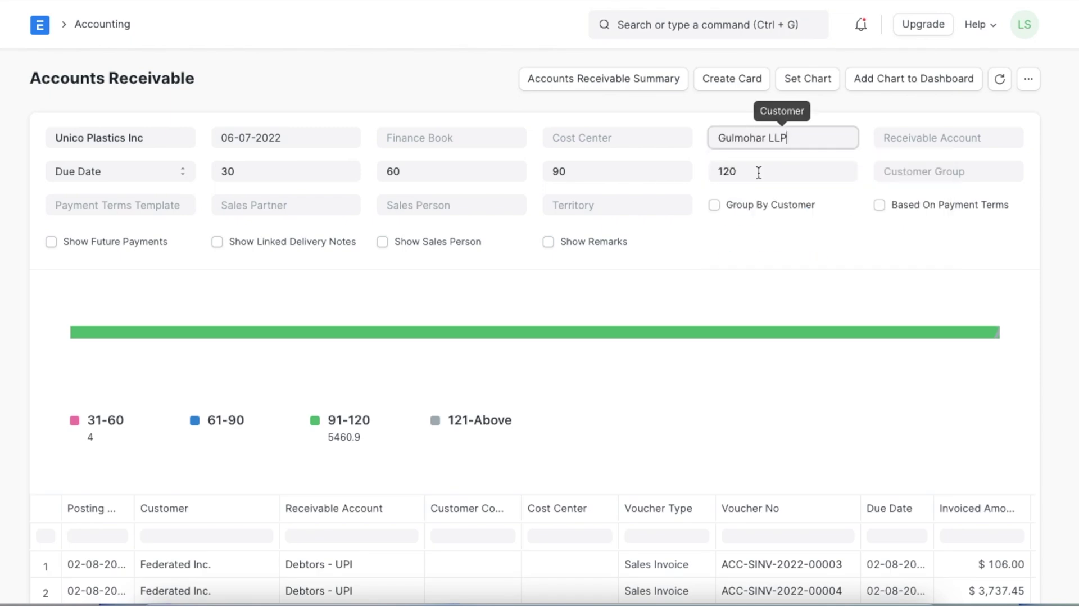
scroll(700, 335, down, 3)
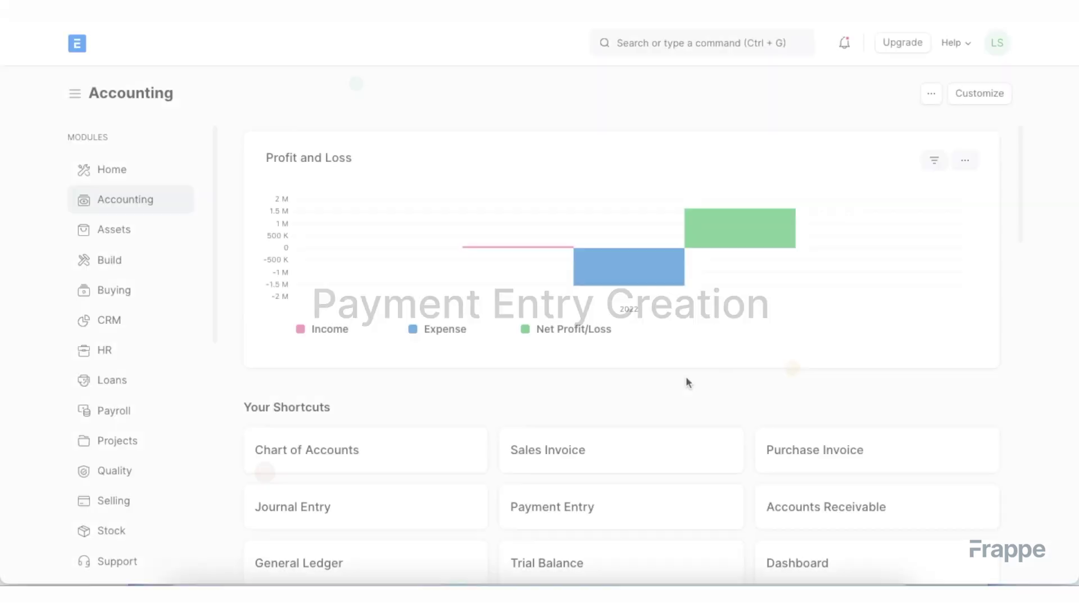
Find the Payment Entry list through search and start a new payment entry
click(691, 45)
text(payment entry)
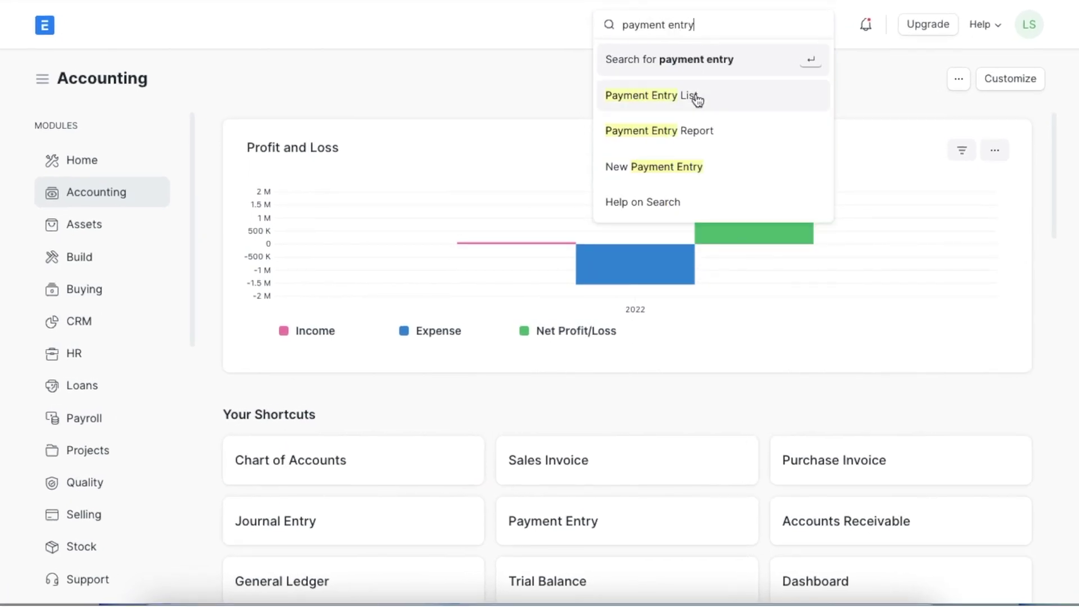
click(697, 97)
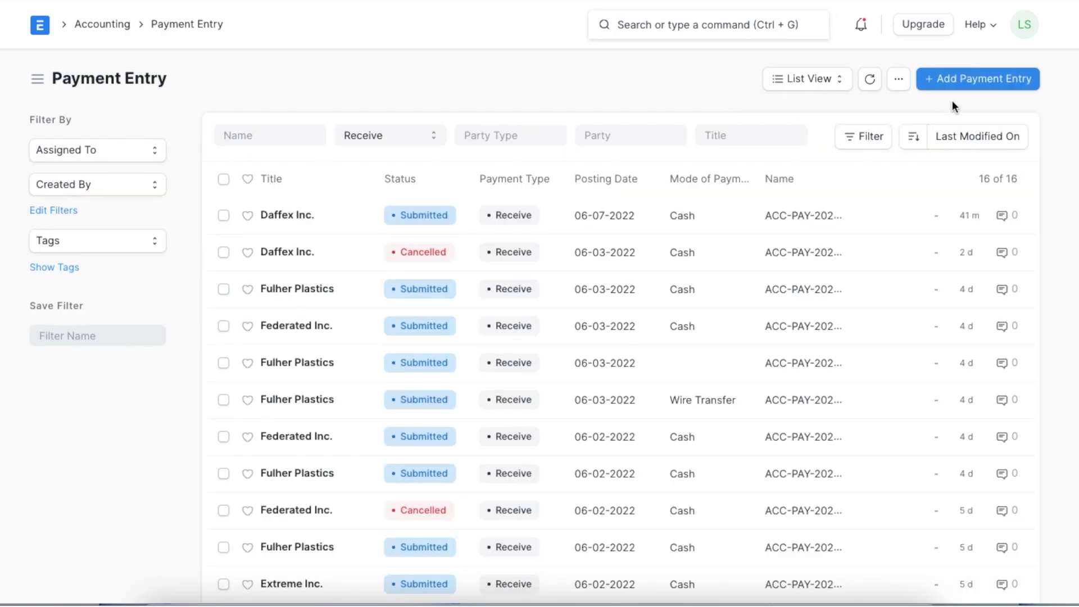
click(965, 80)
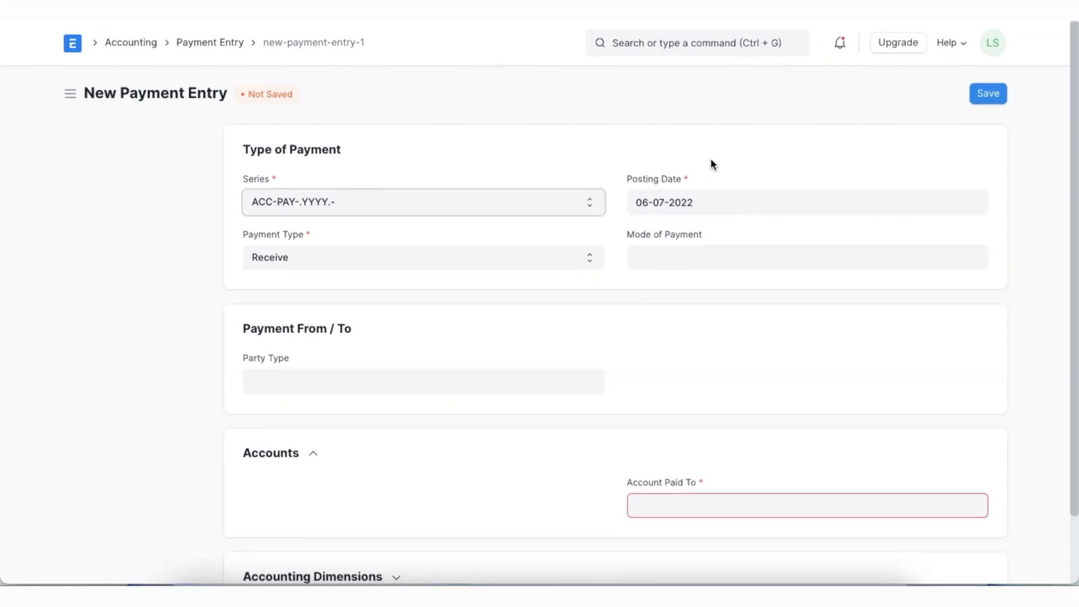
Set mode of payment to Cash and the party to Customer Gulmohar LLP
click(649, 250)
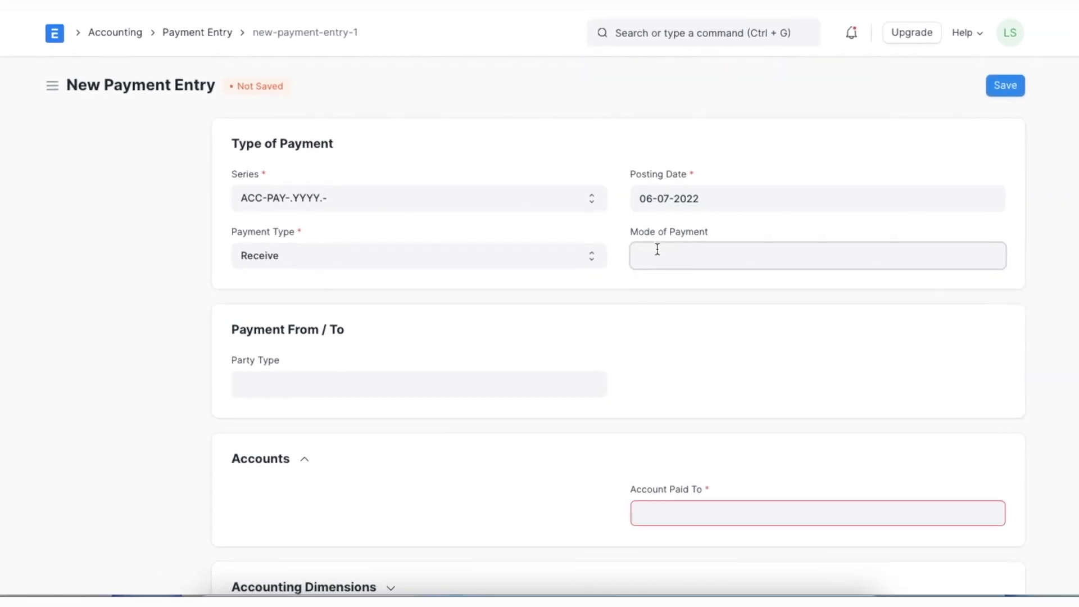
click(659, 318)
click(357, 384)
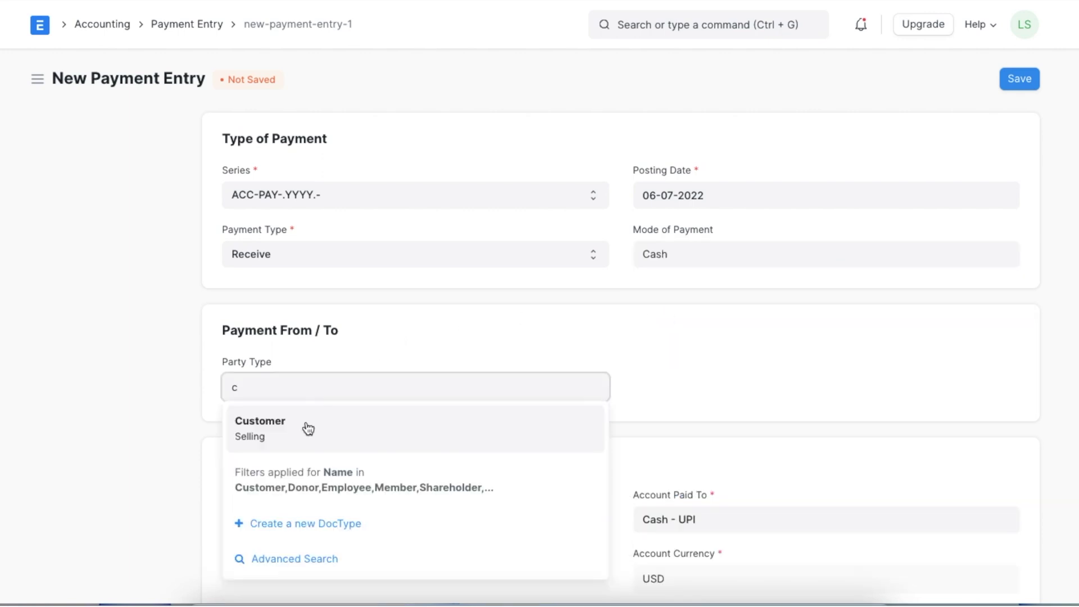
click(292, 431)
click(292, 434)
text(gul)
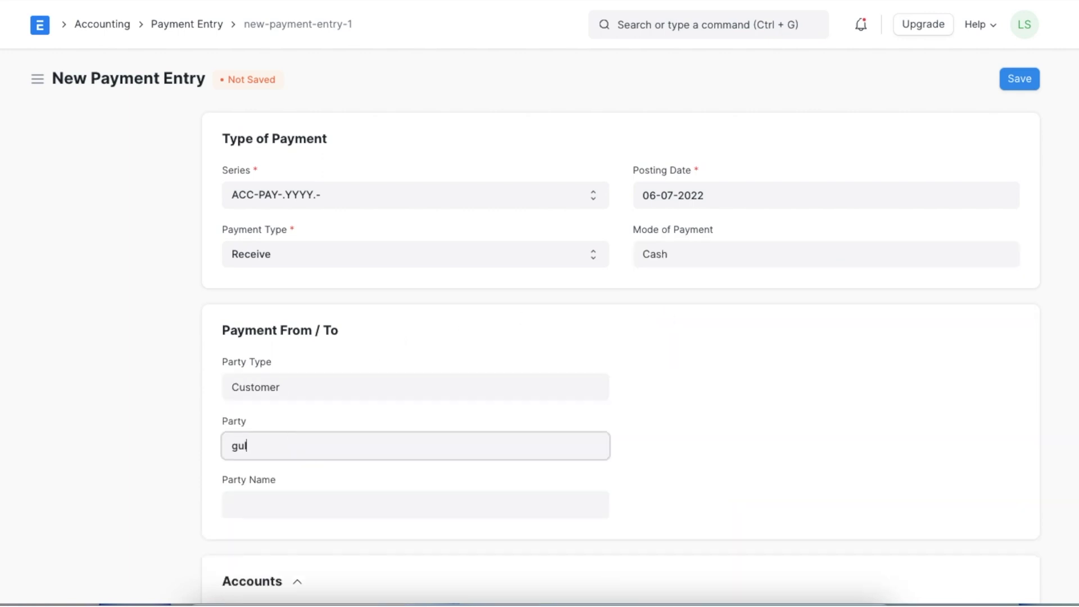
click(275, 481)
Receive into IDBI Bank INR - UPI with a paid amount of 15000, giving $195.00 at rate 0.013
scroll(275, 481, down, 4)
scroll(275, 481, down, 2)
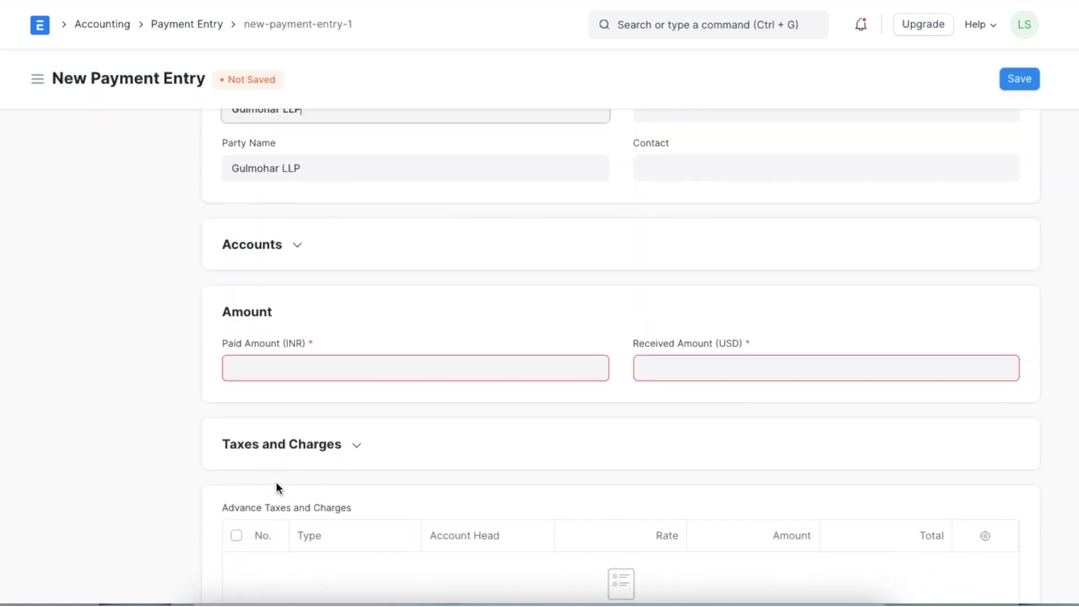
click(298, 243)
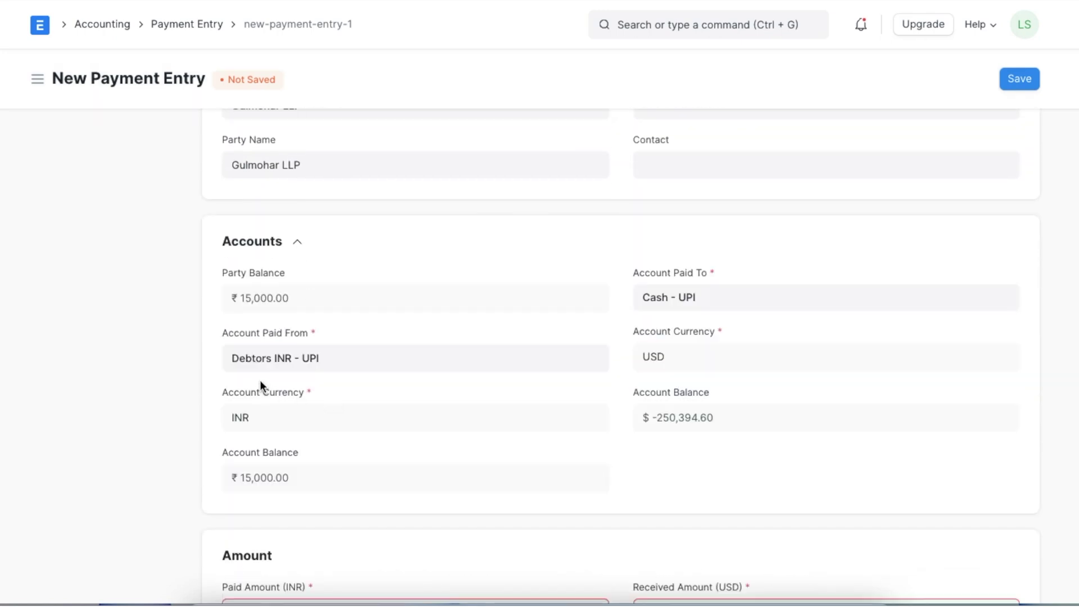
triple_click(729, 299)
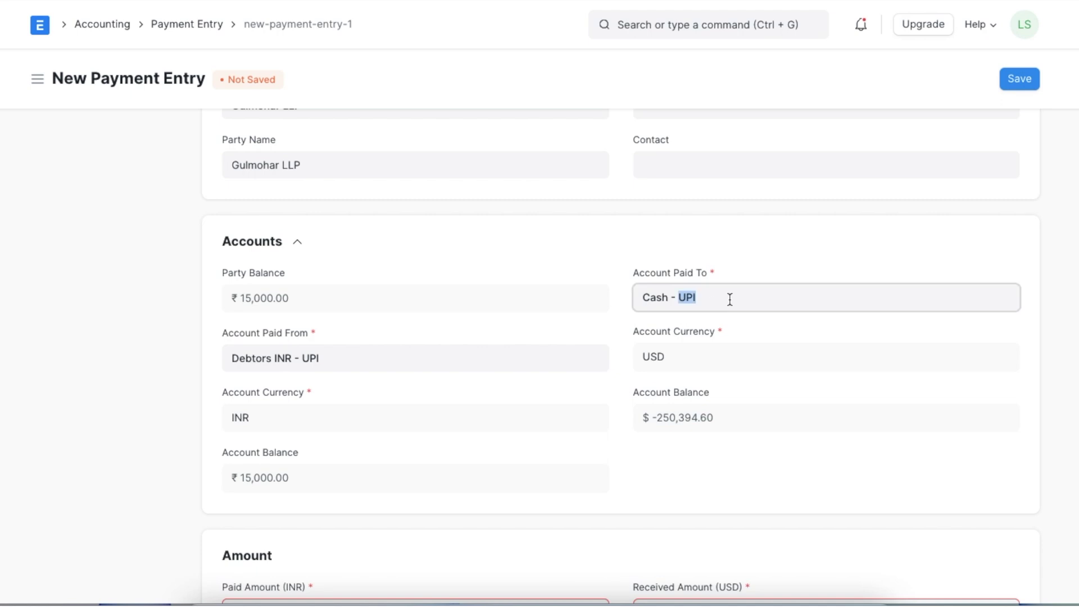
key(BackSpace)
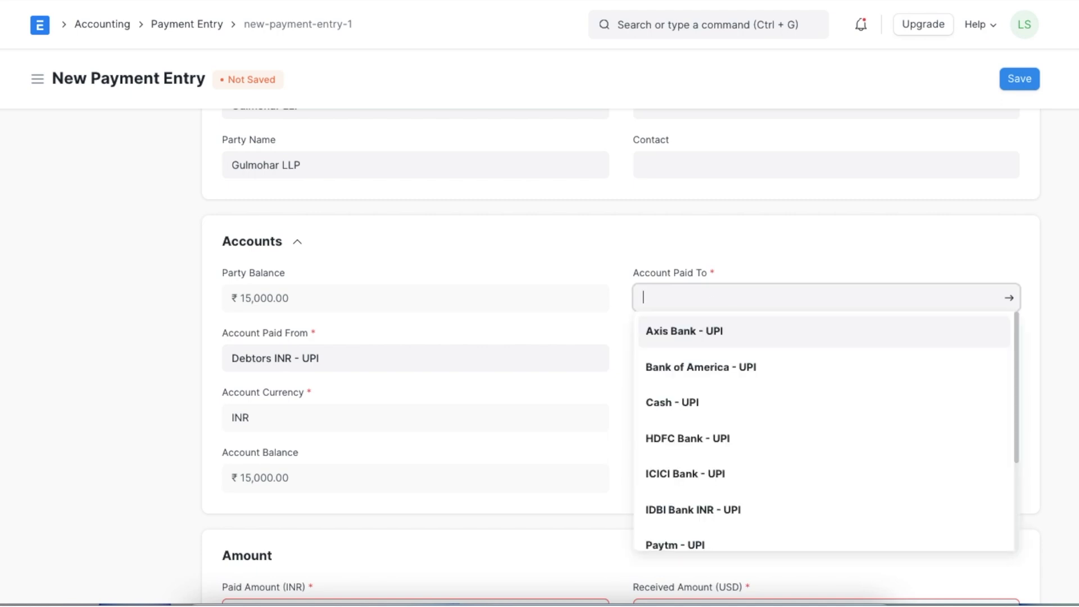
click(701, 507)
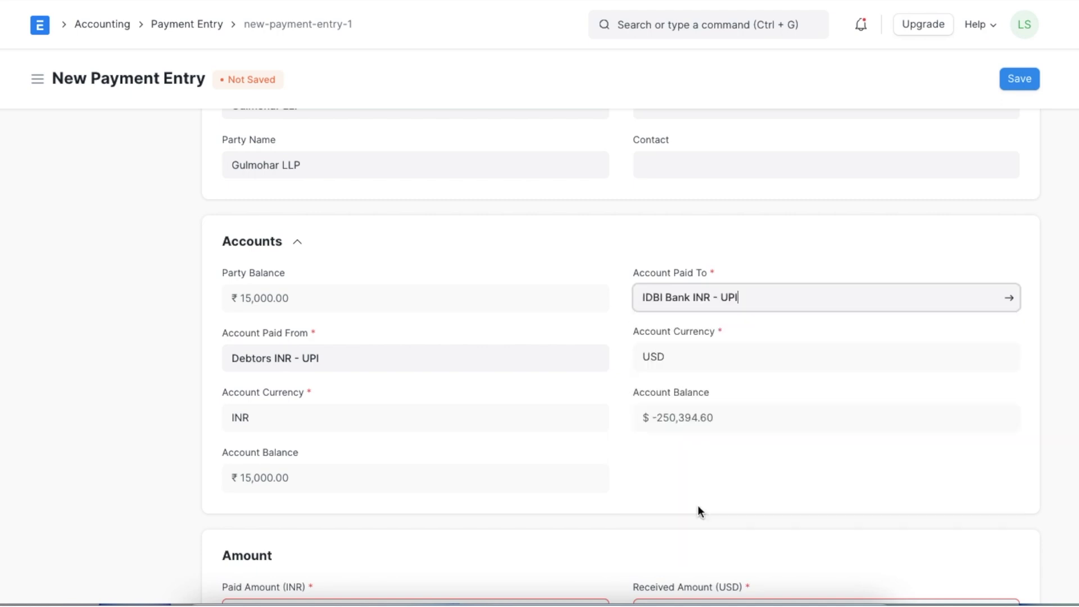
click(278, 366)
text(15000)
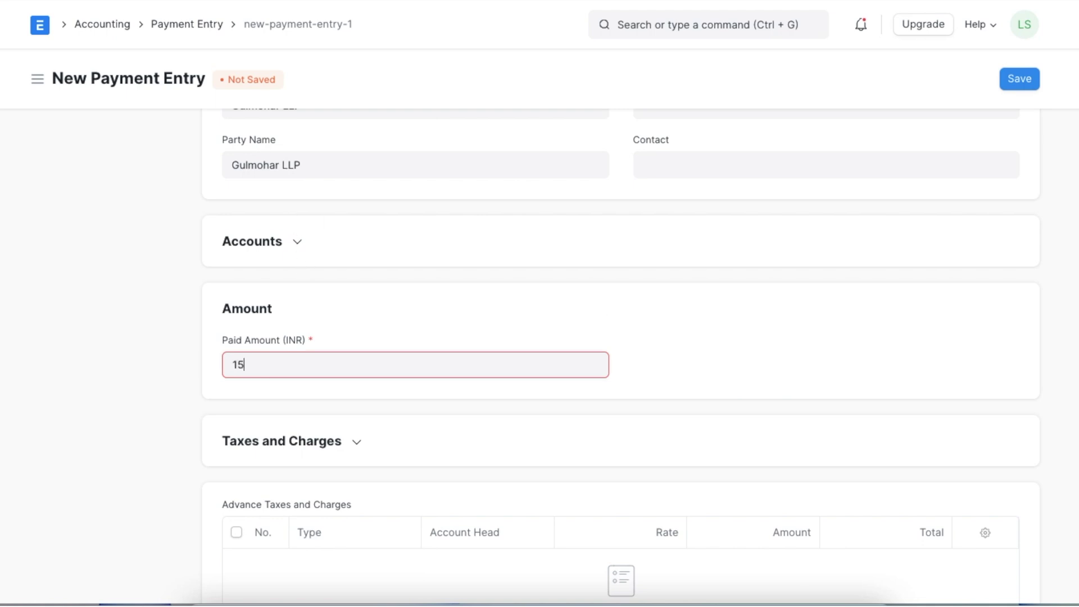
click(460, 322)
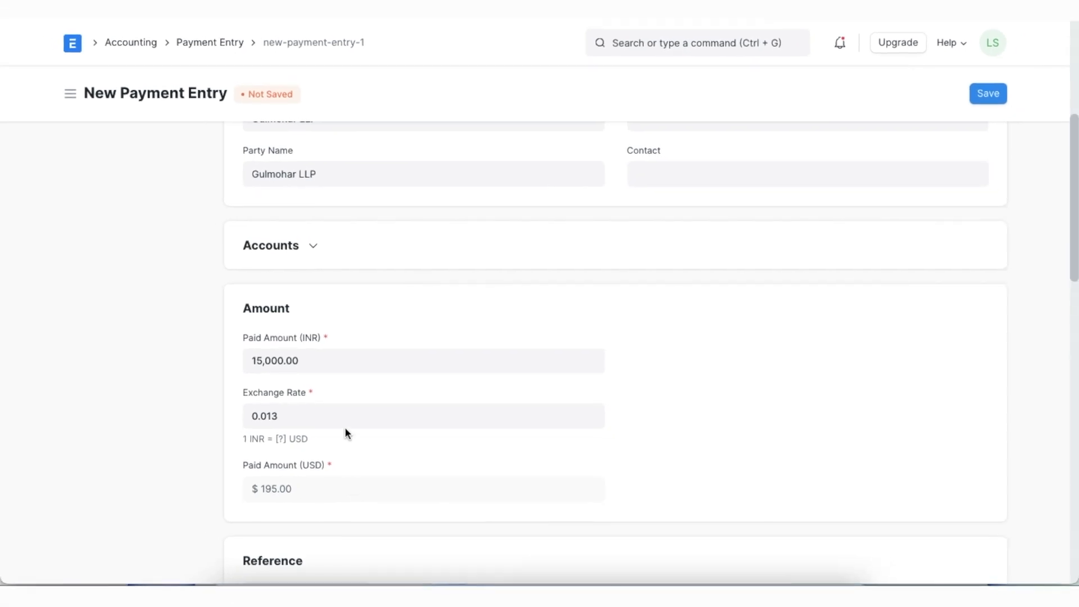
Change the exchange rate from 0.013 to 0.014 so ₹15,000.00 converts to $210.00
scroll(649, 373, down, 3)
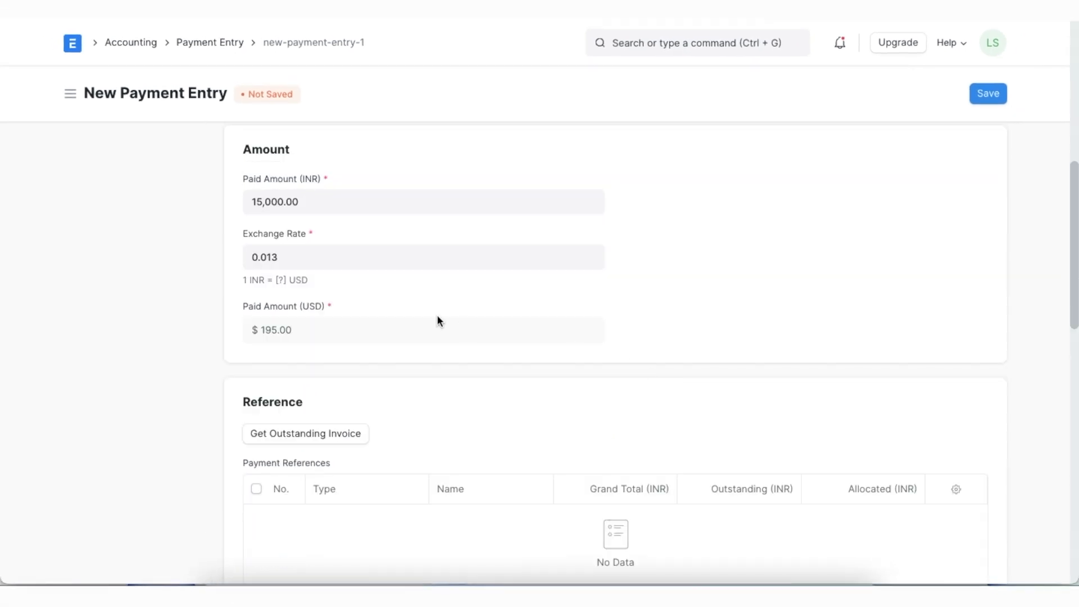
click(344, 260)
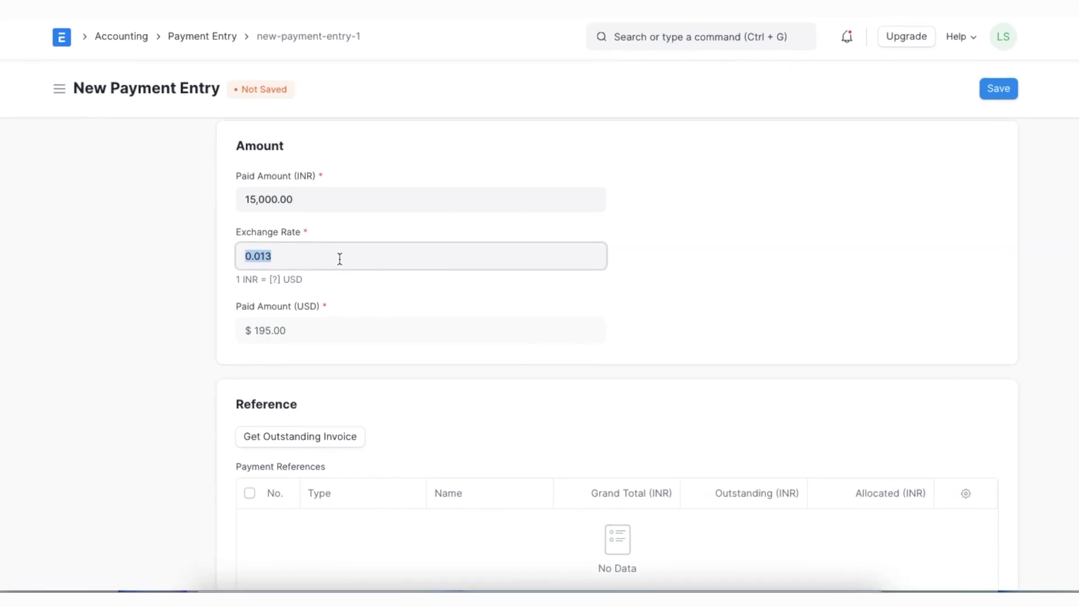
click(339, 258)
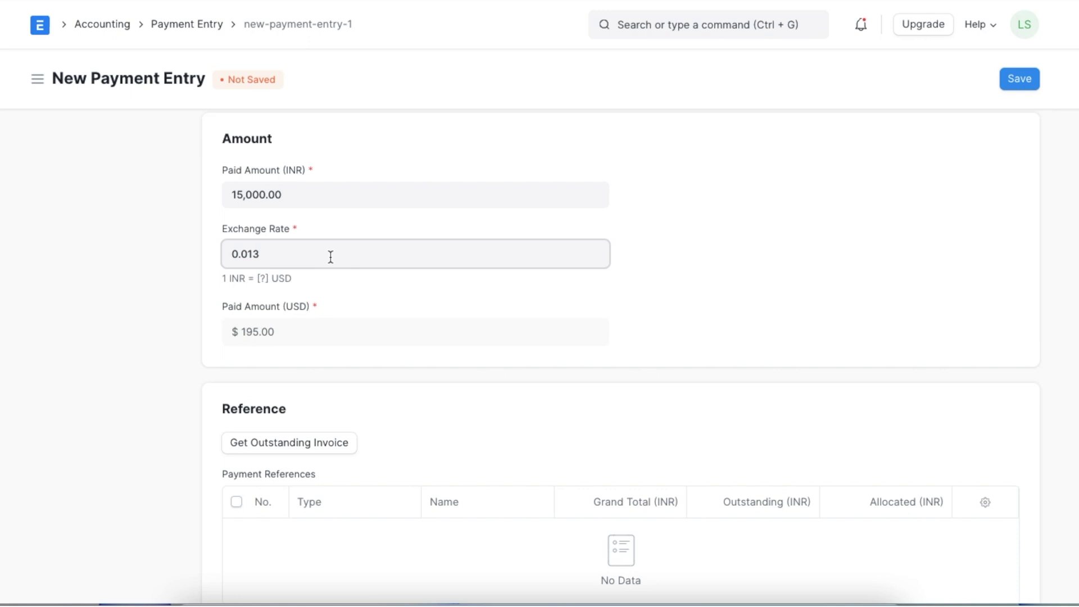
key(BackSpace)
text(4)
click(385, 303)
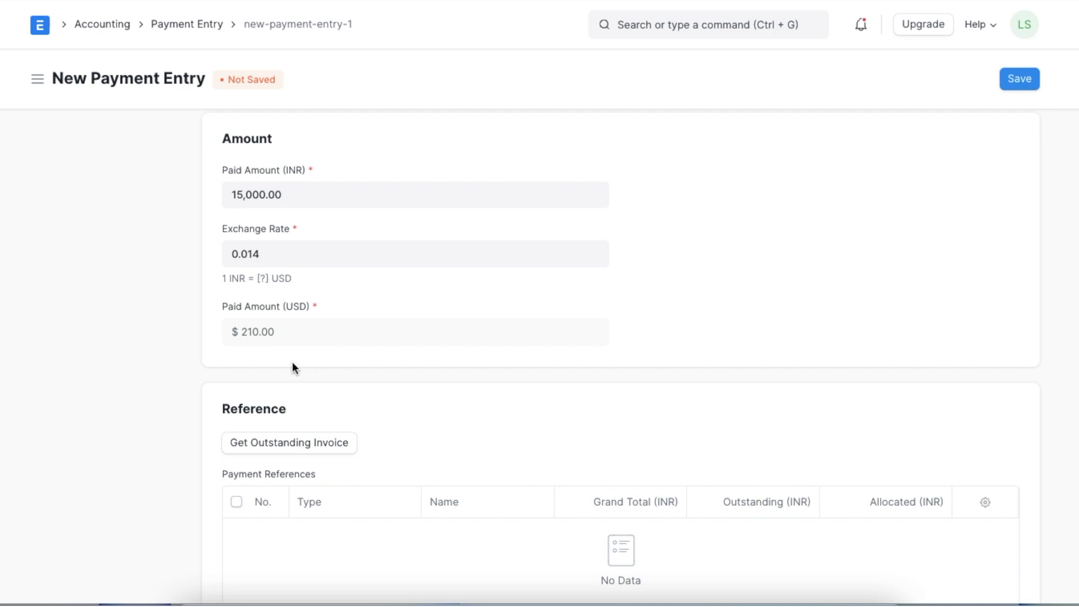
scroll(293, 368, down, 1)
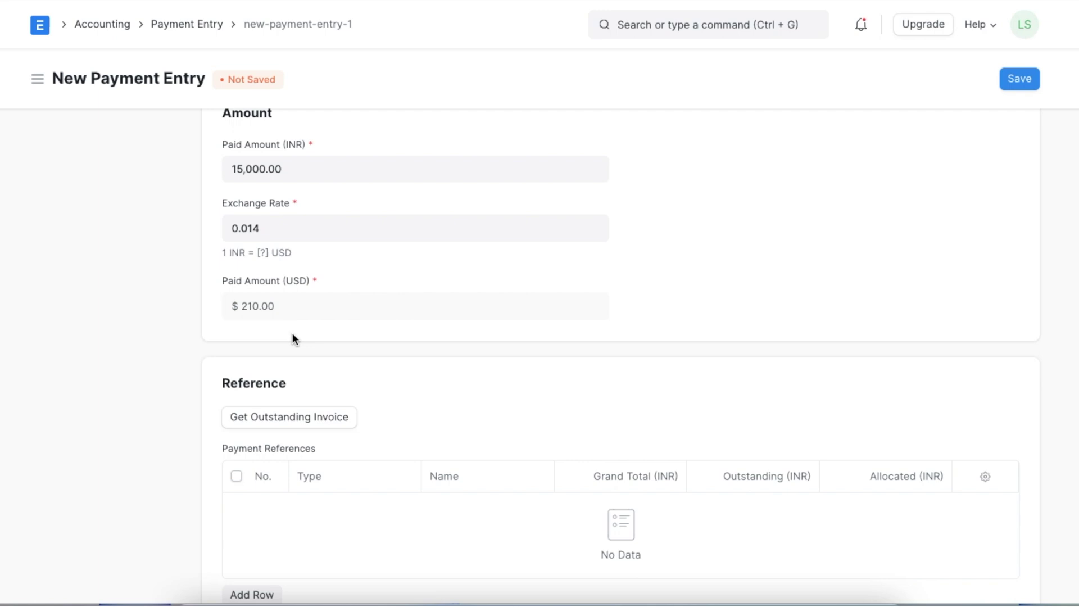
Fetch invoice ACC-SINV-2022-00026 into references and save draft ACC-PAY-2022-00023, showing a $-15.00 difference
click(337, 416)
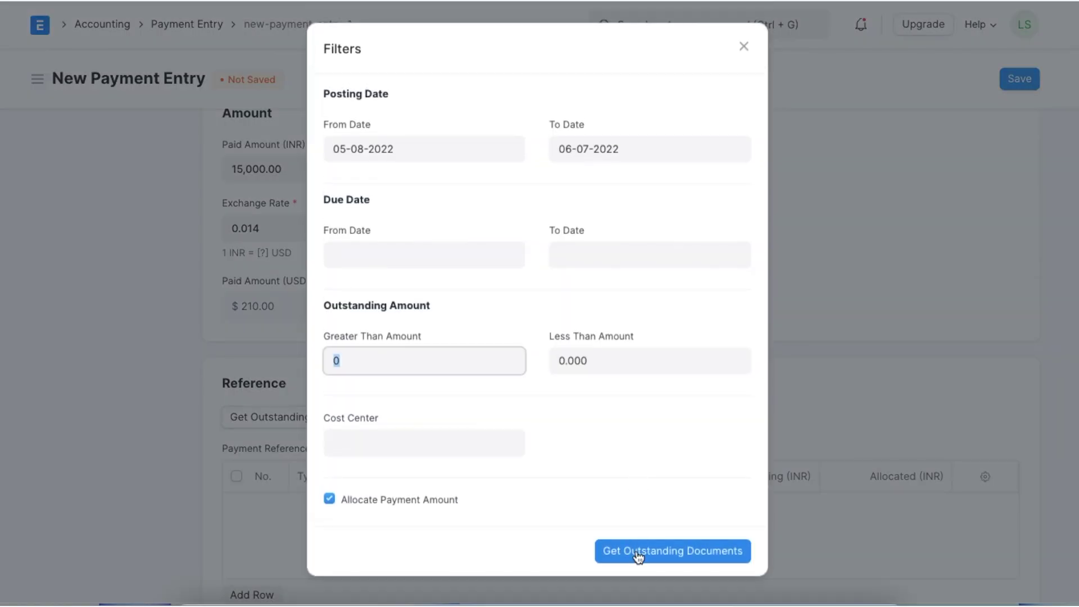
click(635, 551)
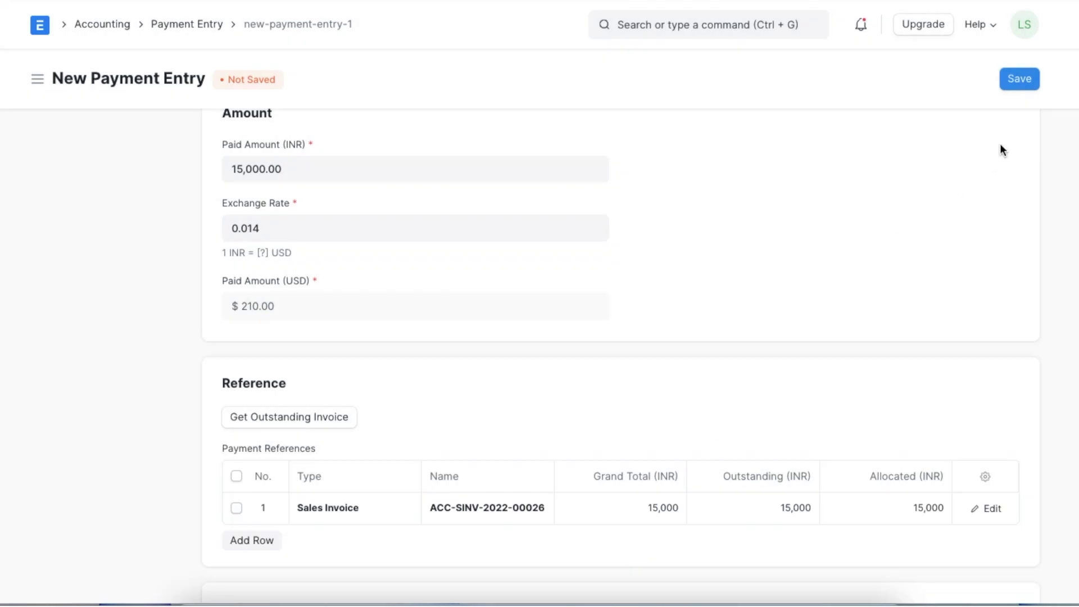
click(1019, 79)
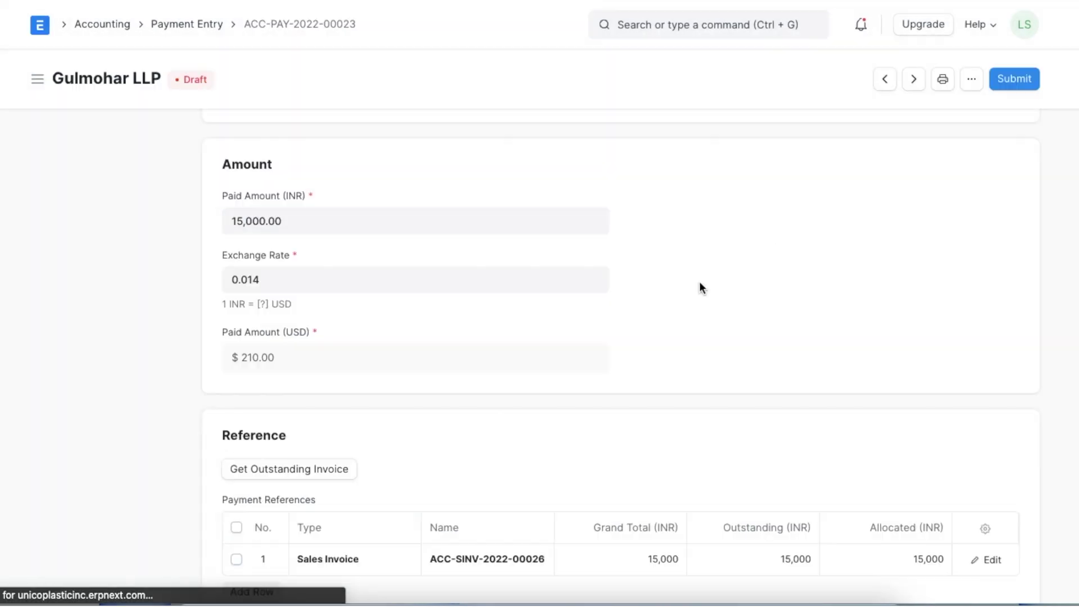
scroll(699, 281, down, 3)
scroll(701, 287, down, 10)
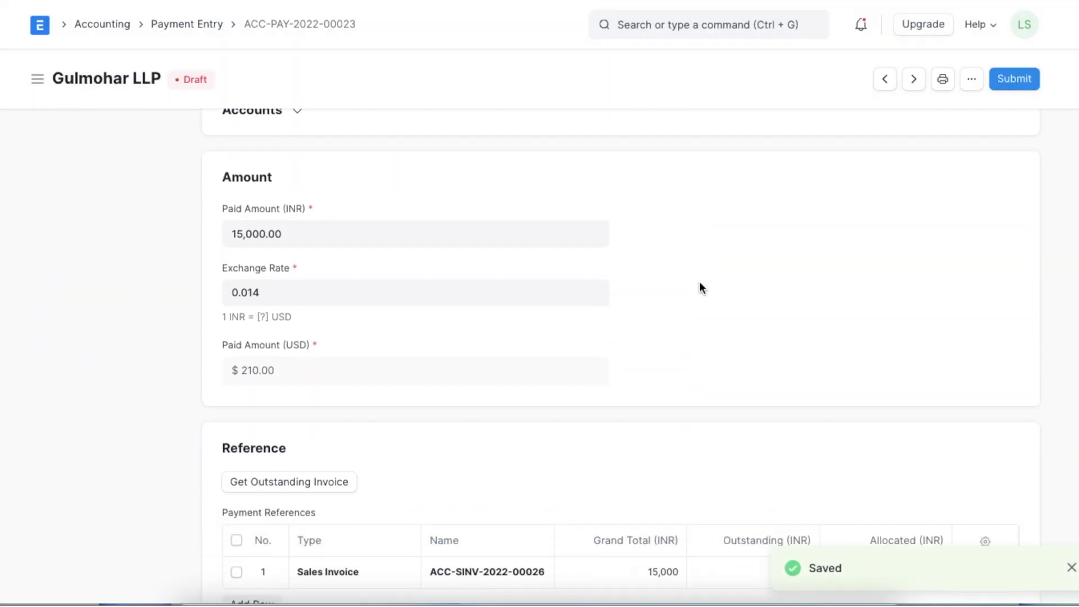
scroll(699, 287, down, 2)
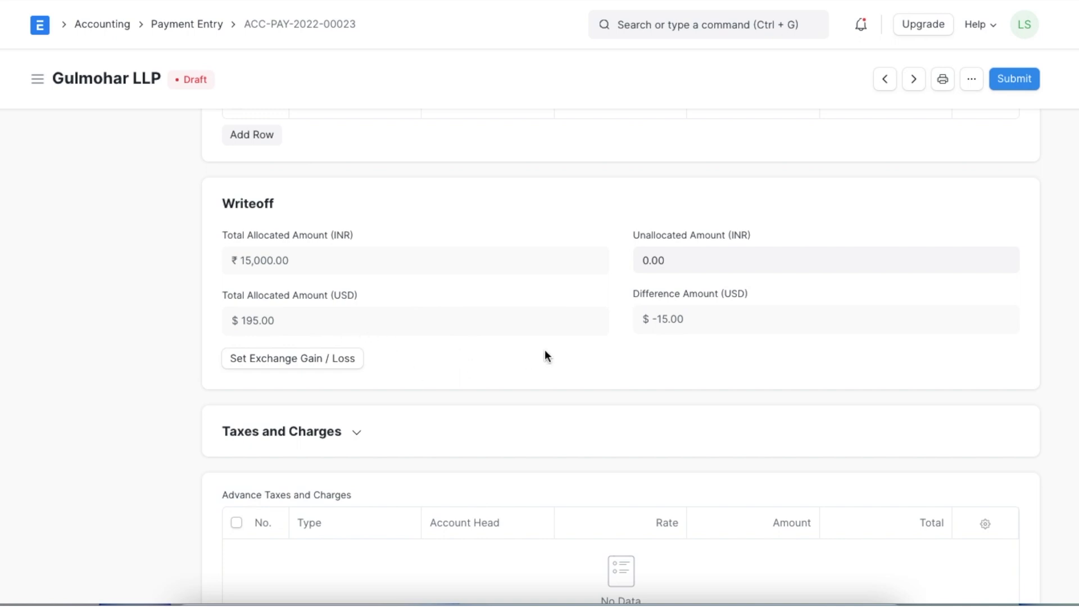
Book the $-15.00 difference as a deduction to Exchange Gain/Loss - UPI
scroll(545, 354, down, 1)
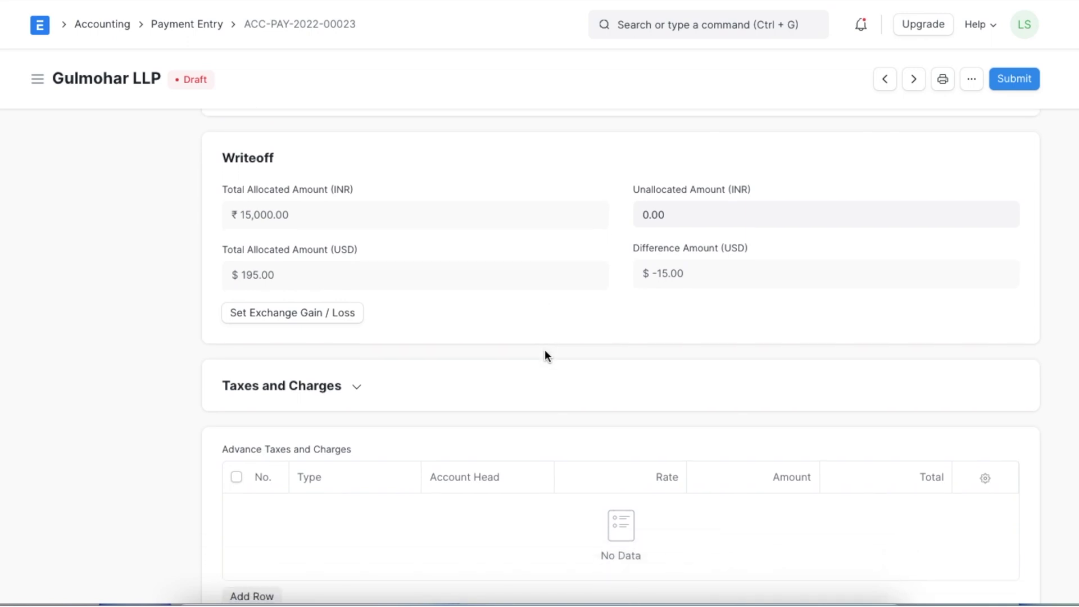
click(310, 318)
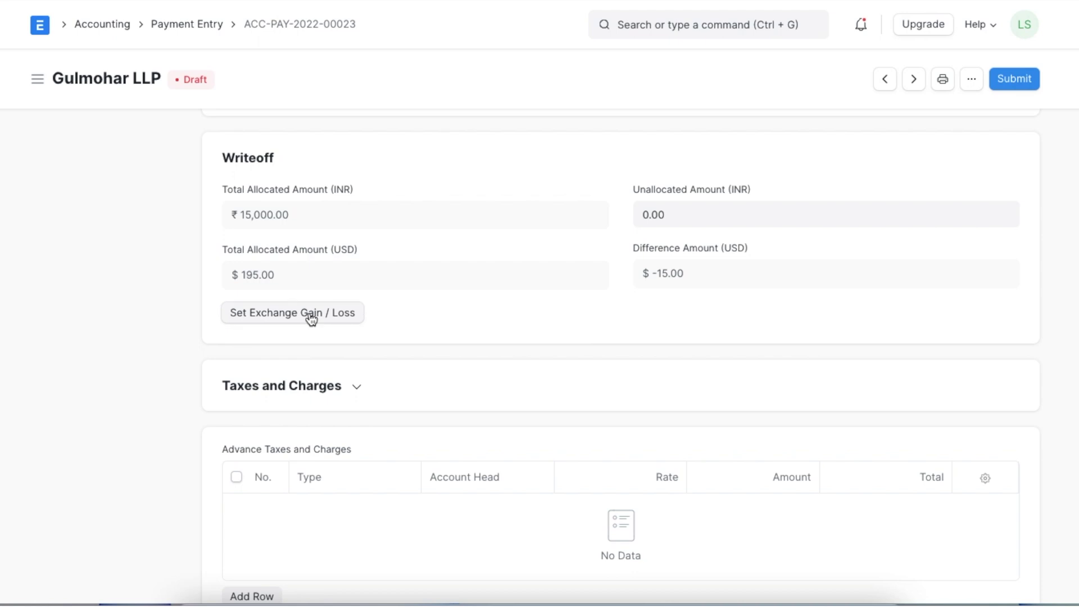
scroll(409, 359, down, 8)
scroll(409, 360, down, 2)
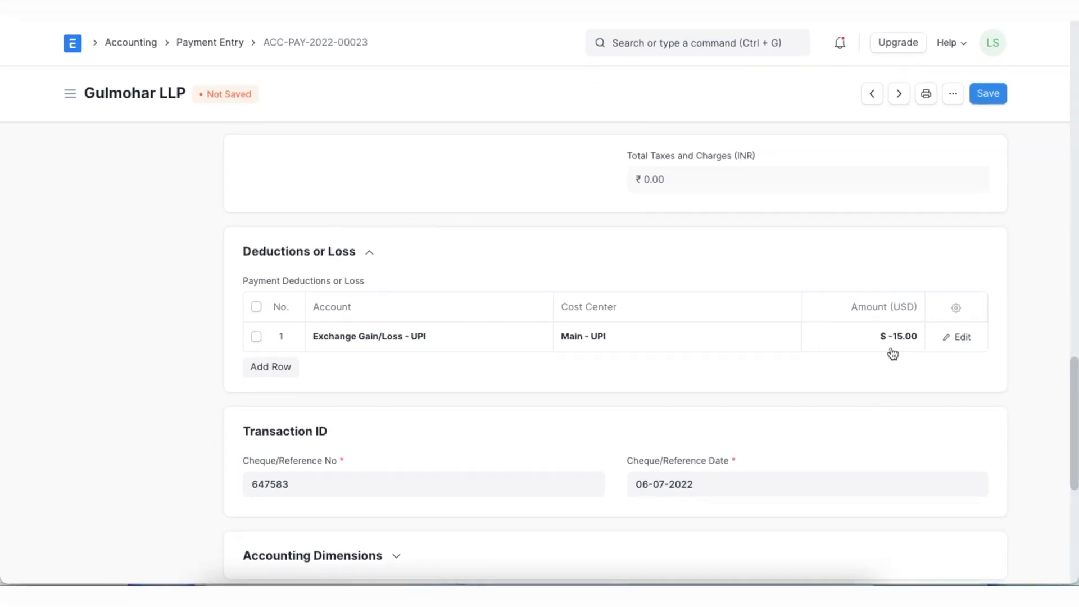
Save and permanently submit payment ACC-PAY-2022-00023
scroll(690, 542, up, 15)
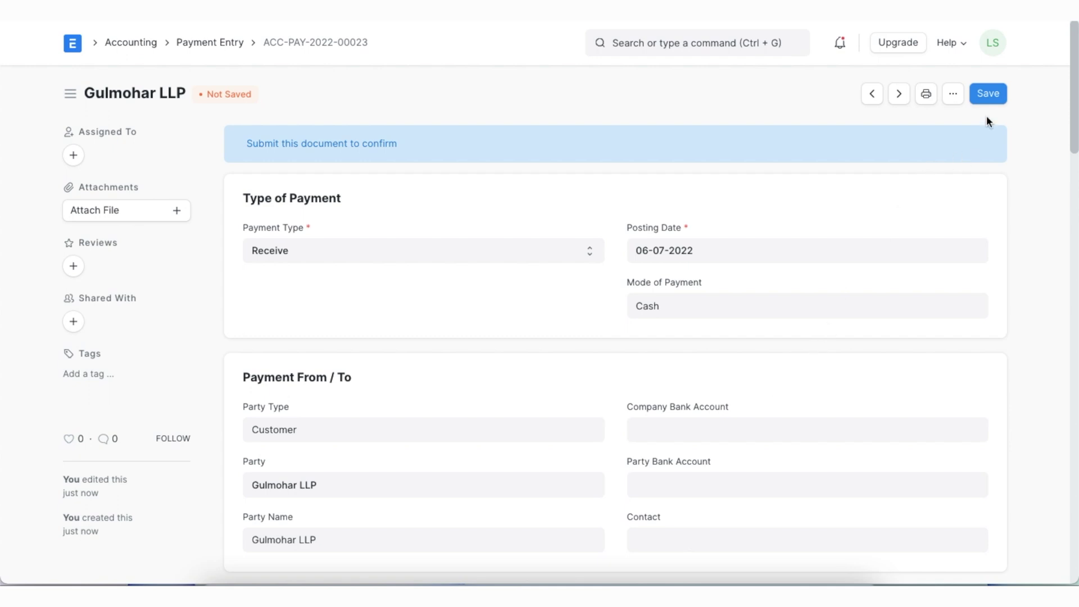
click(988, 94)
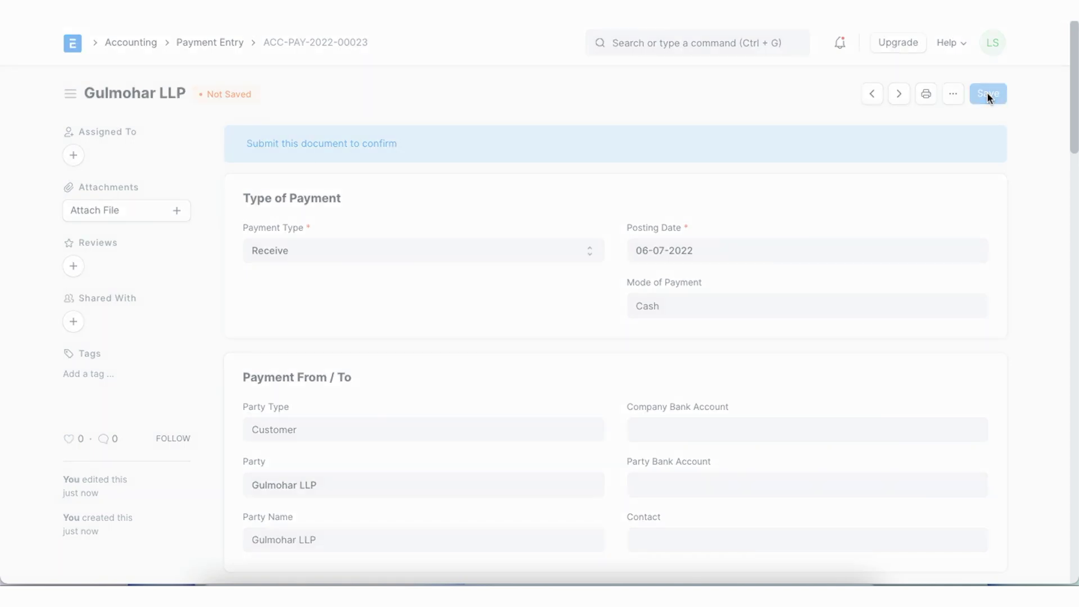
click(986, 93)
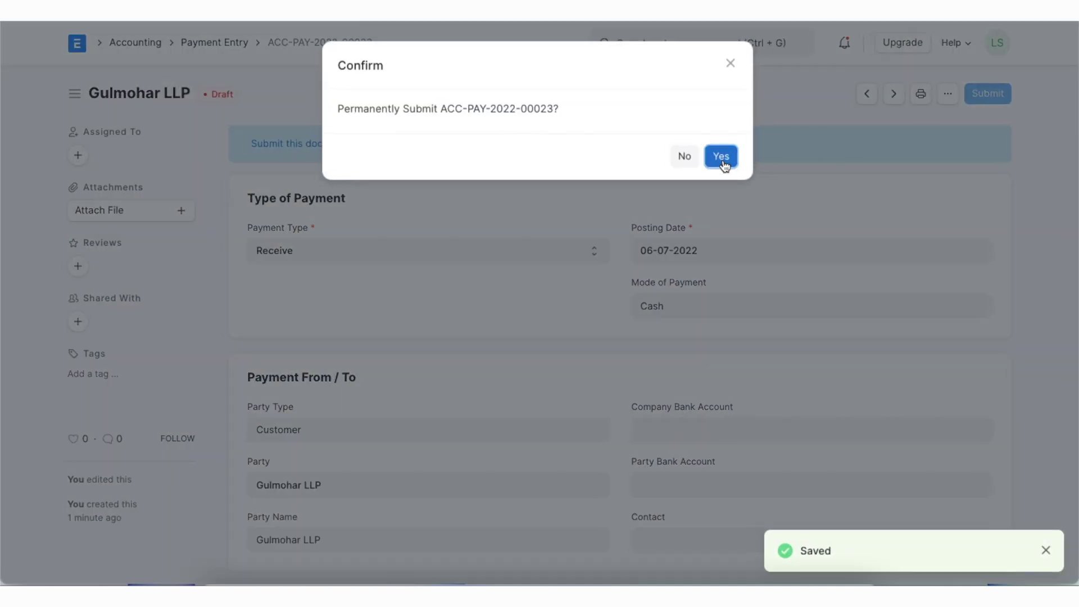
click(721, 157)
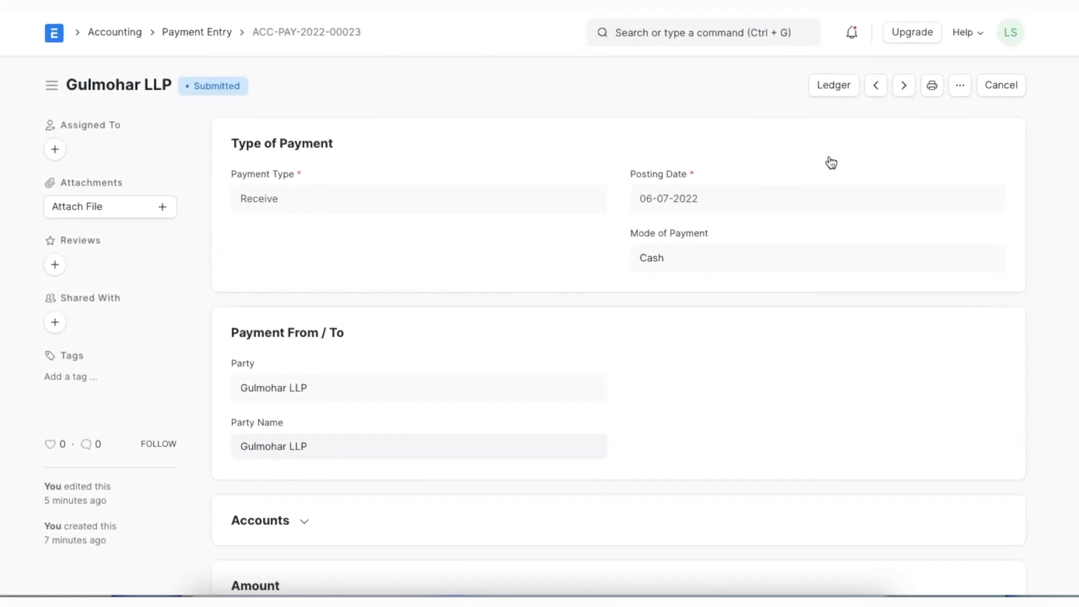
Review the payment's General Ledger with currency set to INR, then switch back to USD
click(833, 86)
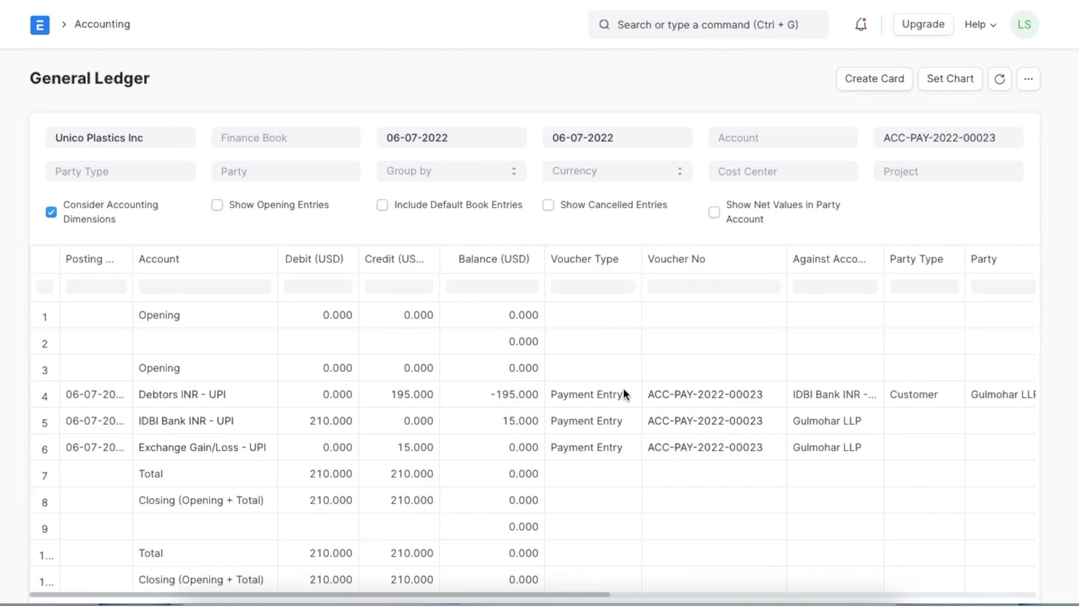
scroll(624, 393, down, 3)
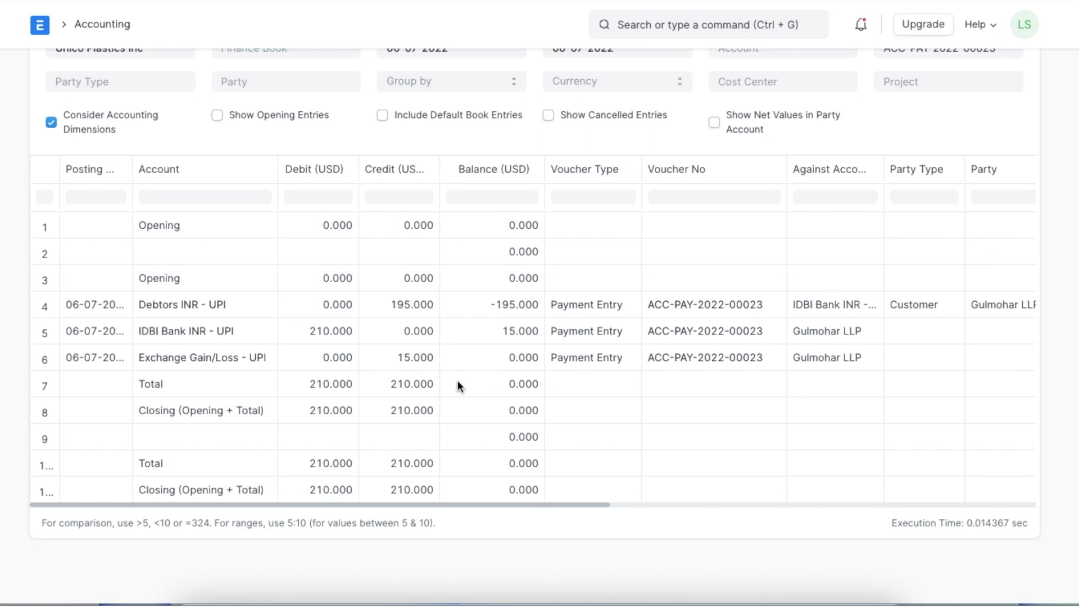
click(657, 82)
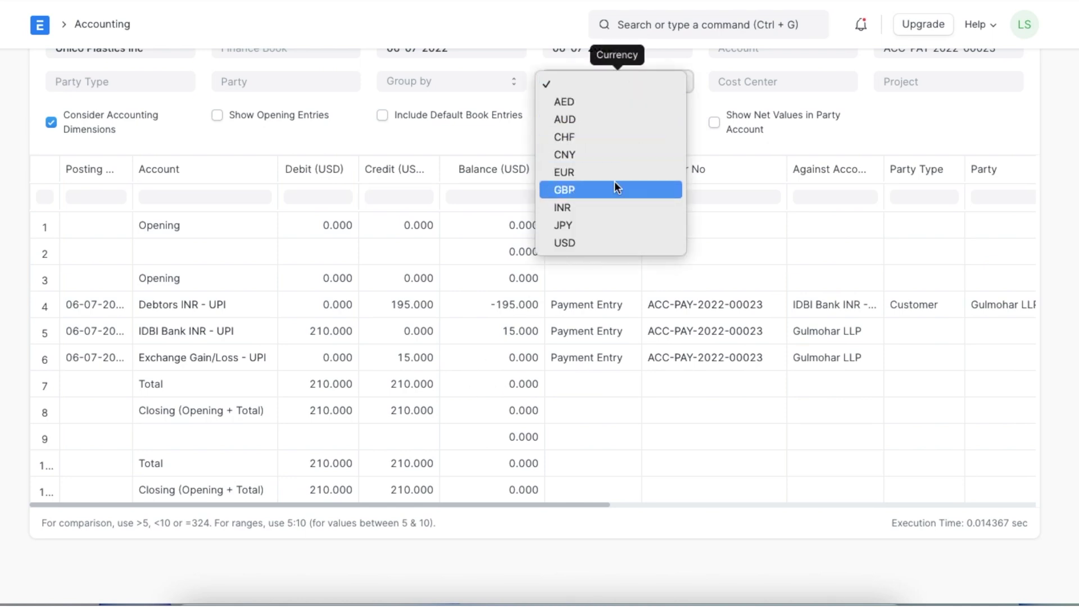
click(607, 203)
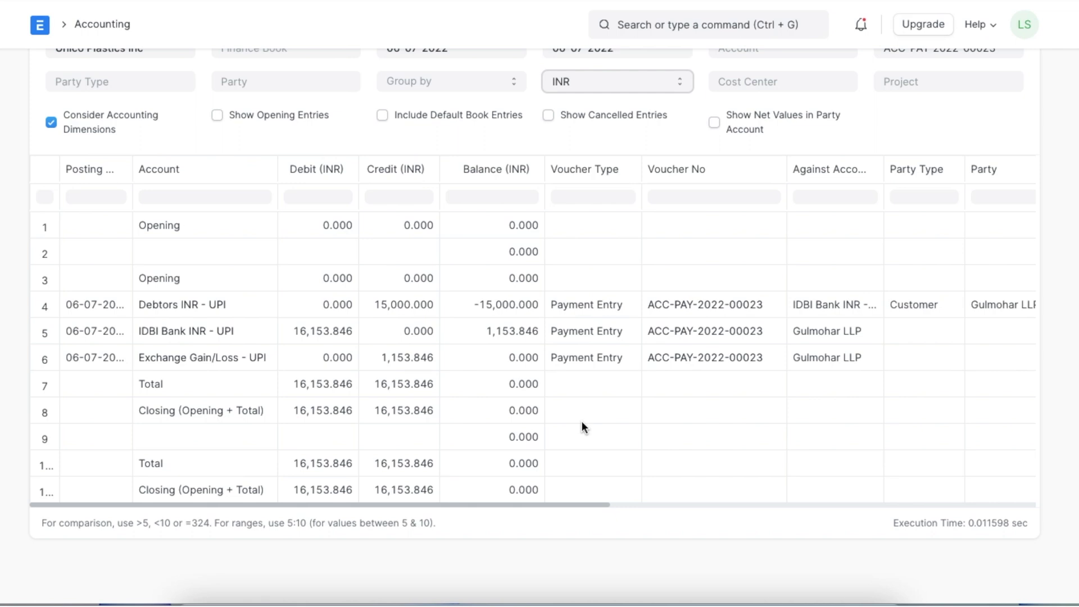
click(672, 82)
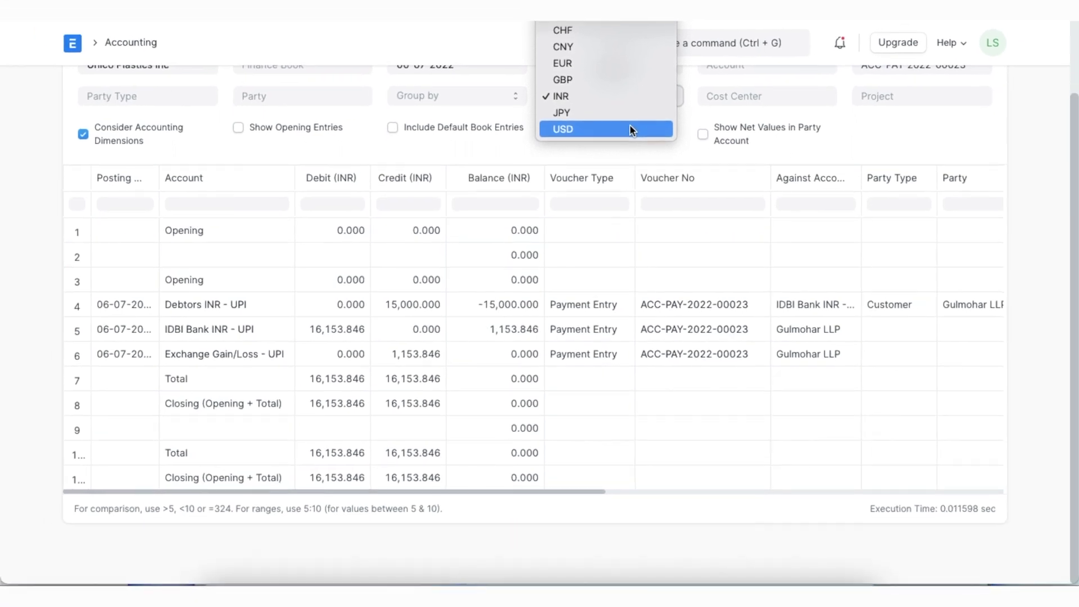
click(630, 128)
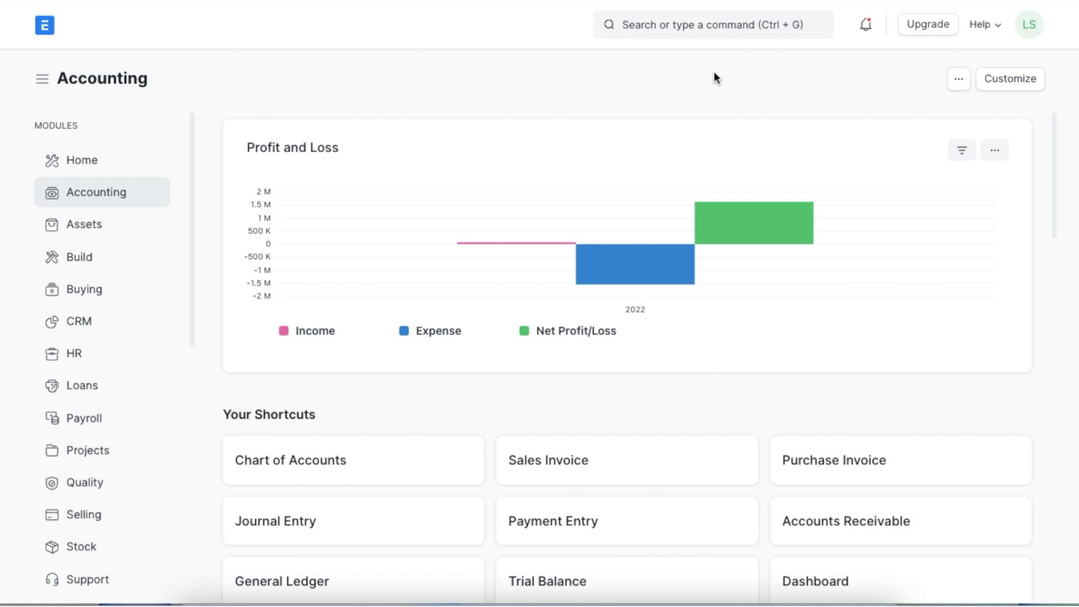
Start a new Exchange Rate Revaluation, fetch entries, and delete the Debtors Axis - UPI row
click(696, 29)
text(exchange rat)
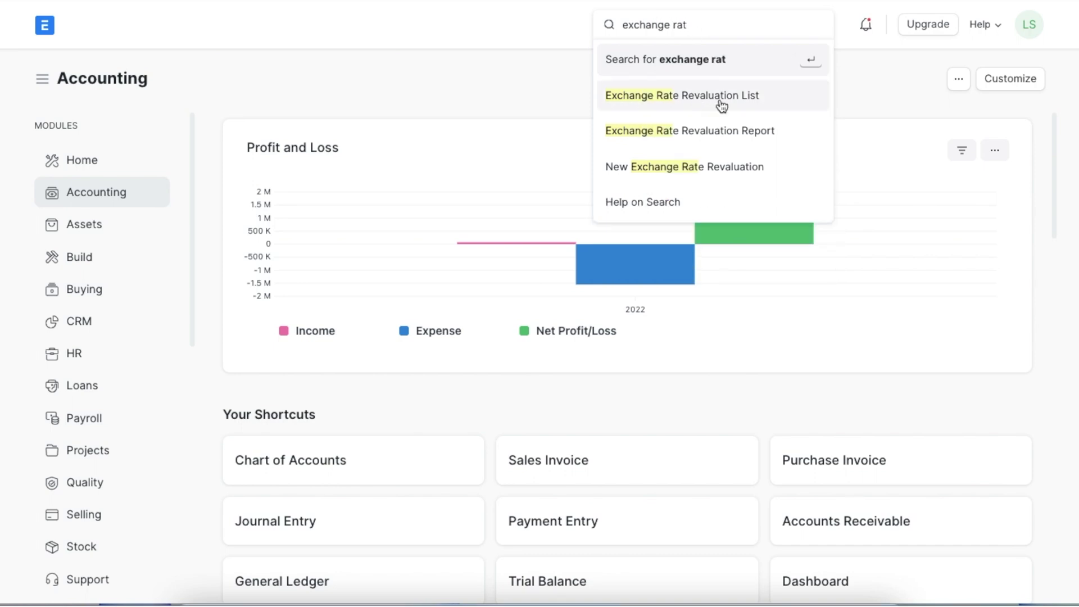
click(719, 99)
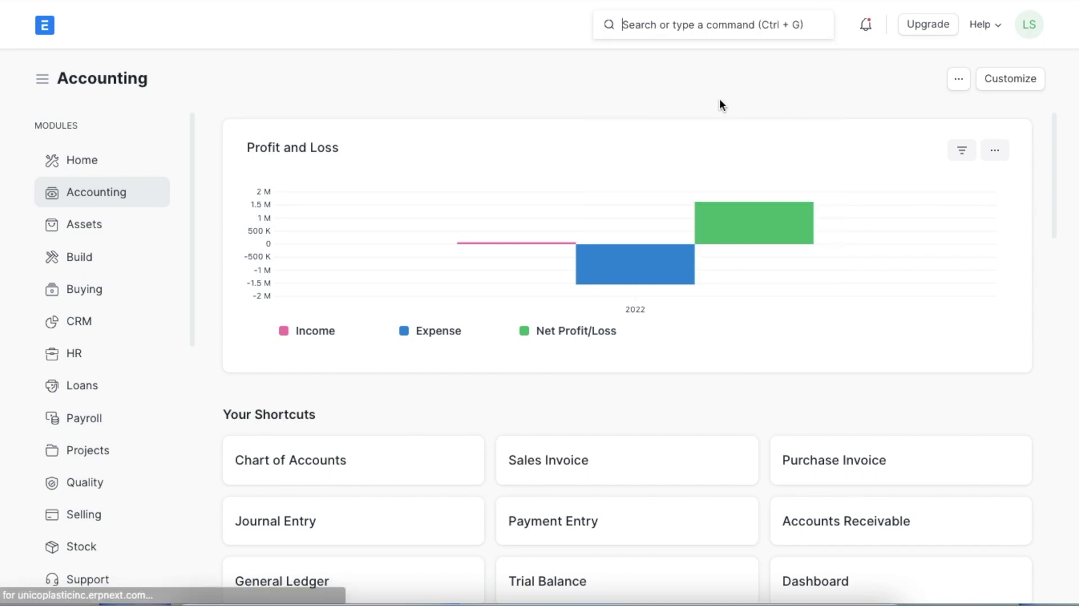
click(907, 86)
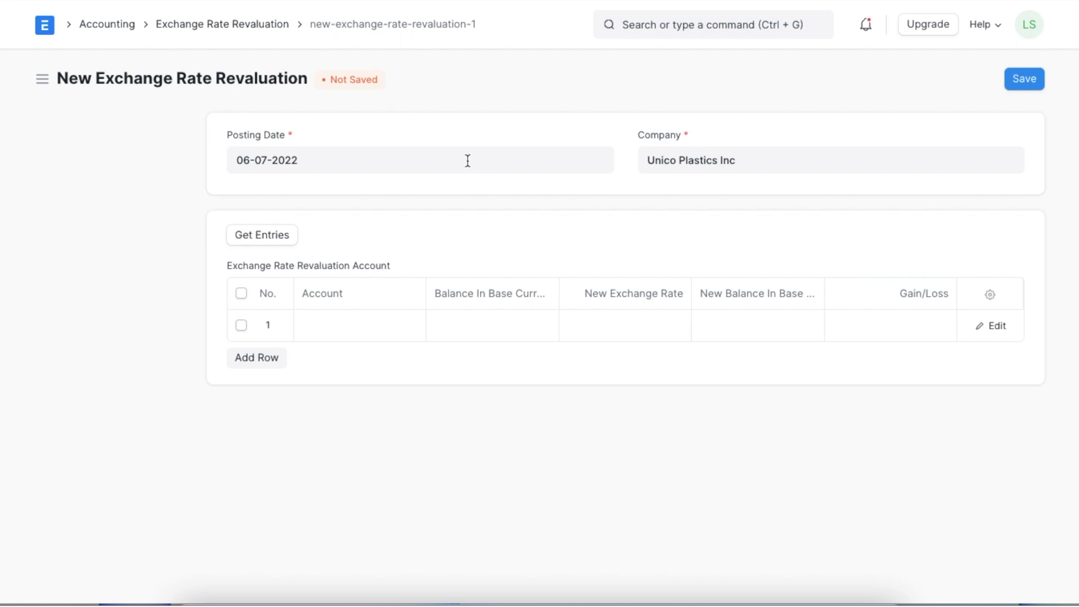
click(279, 240)
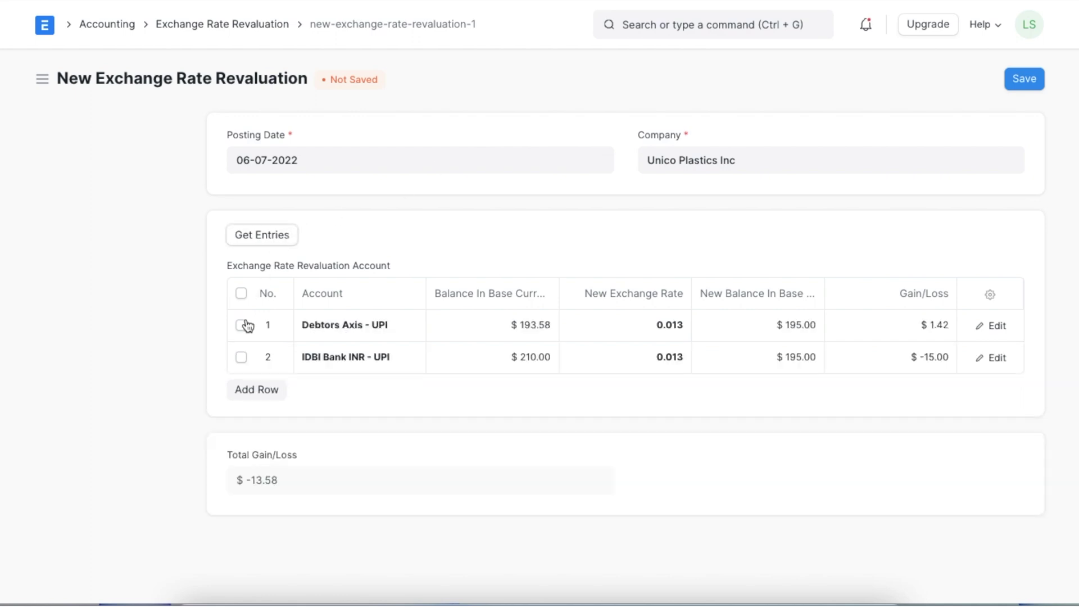
click(246, 323)
click(649, 124)
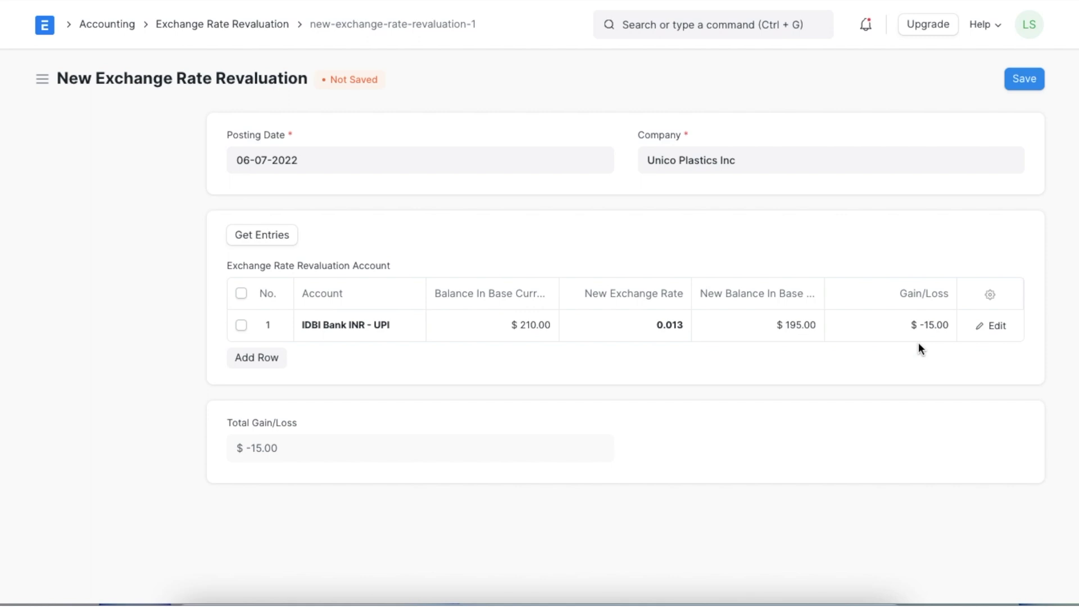
Save and permanently submit revaluation ACC-ERR-2022-00001 with its $-15.00 gain/loss
click(1024, 79)
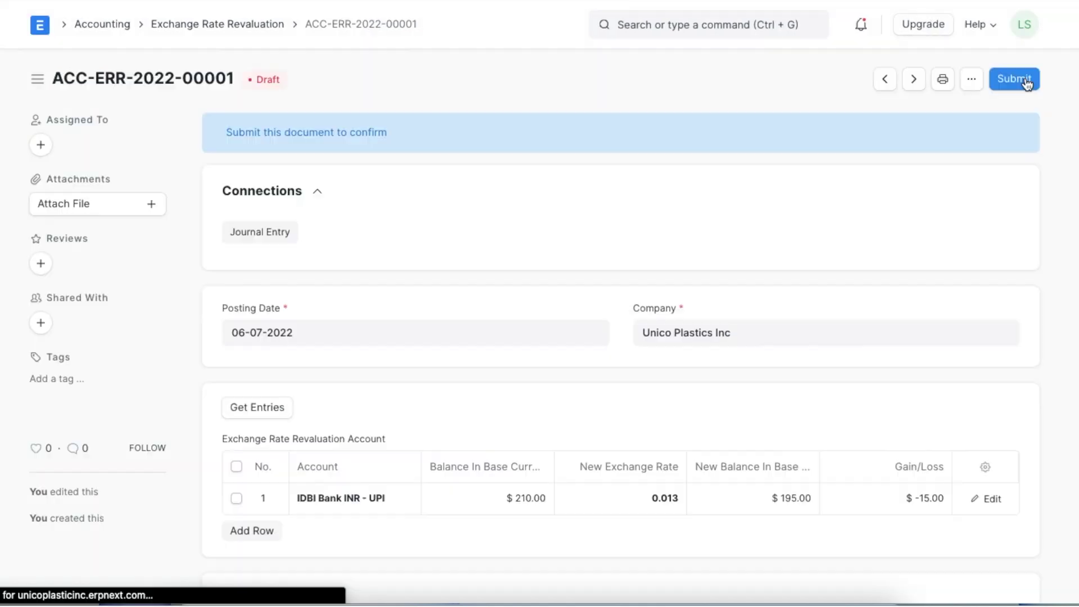
click(1014, 78)
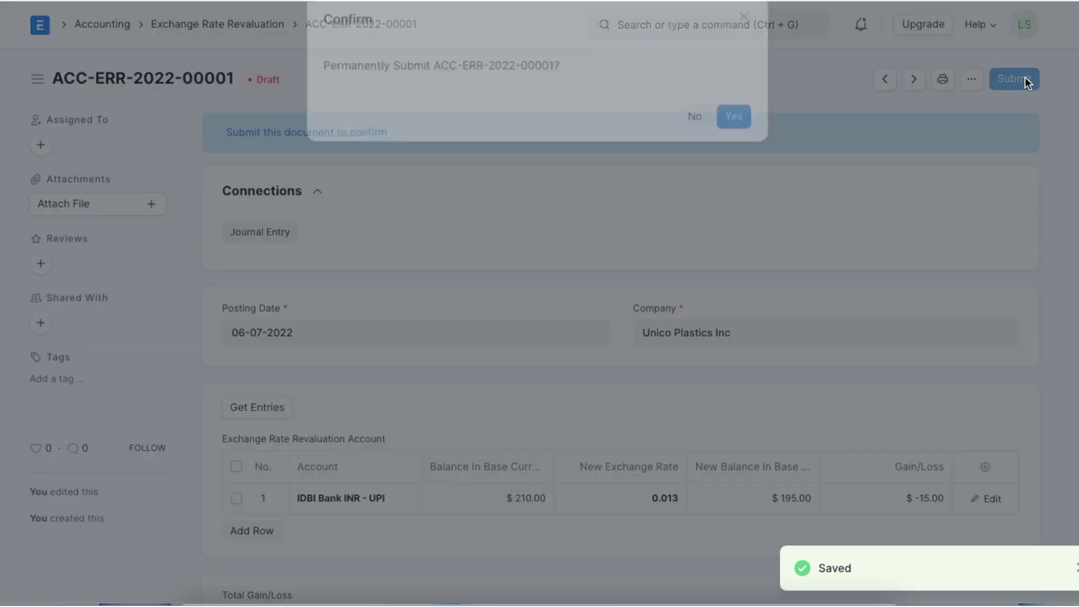
click(734, 145)
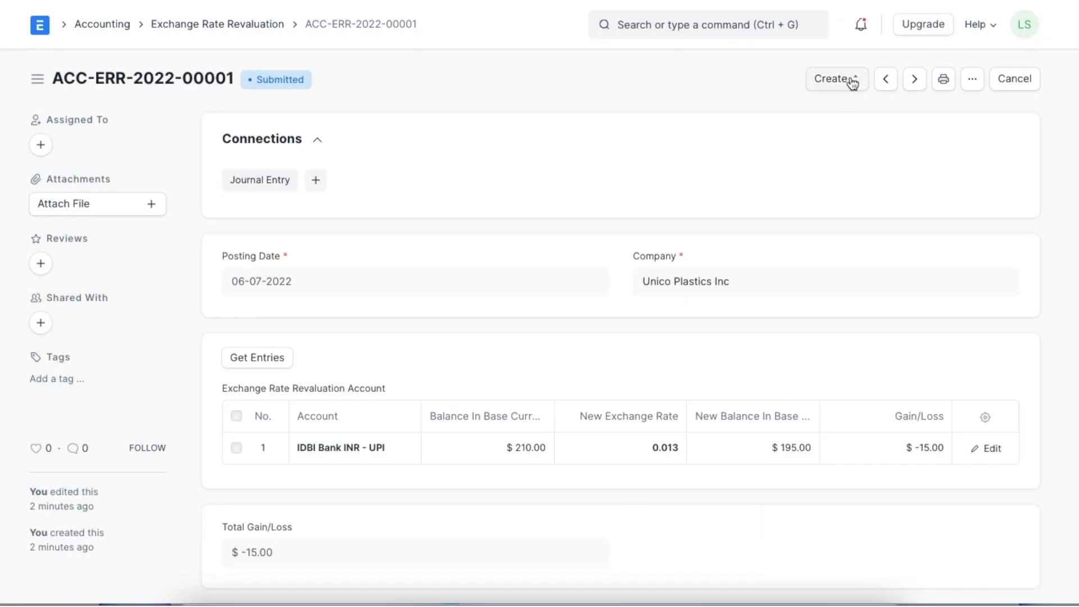
click(849, 82)
Create the revaluation Journal Entry, save it as draft ACC-JV-2022-00014, and submit it
click(848, 116)
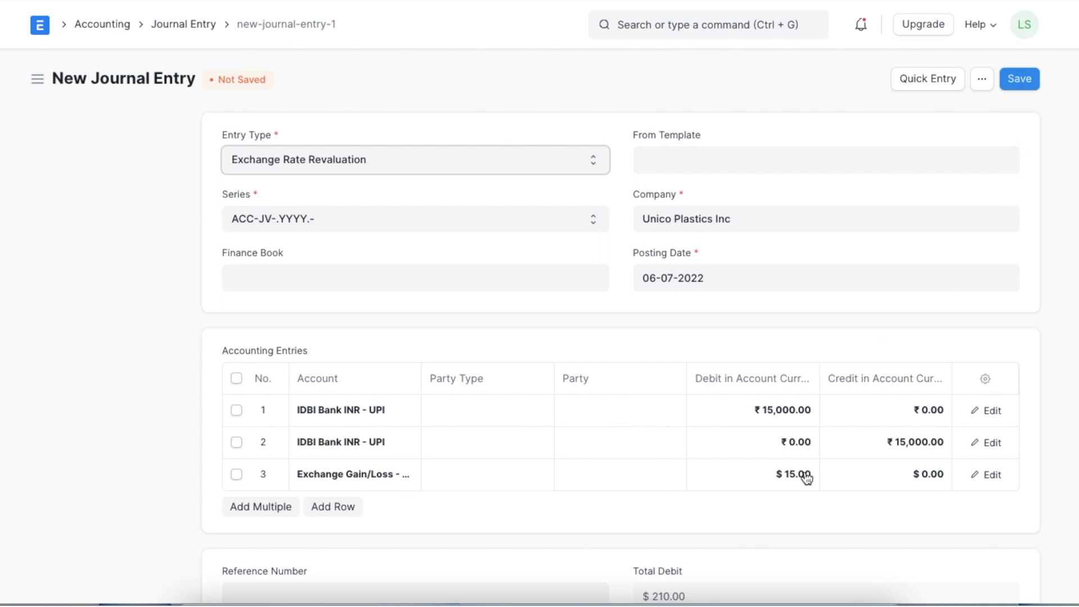
scroll(751, 521, down, 1)
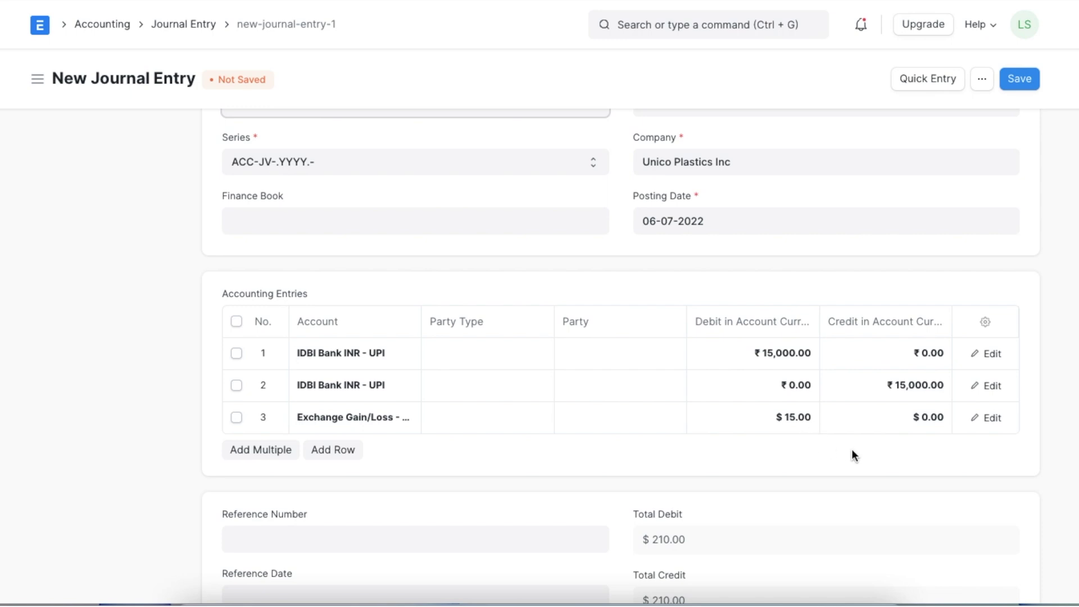
scroll(851, 455, up, 1)
click(1018, 83)
click(1017, 82)
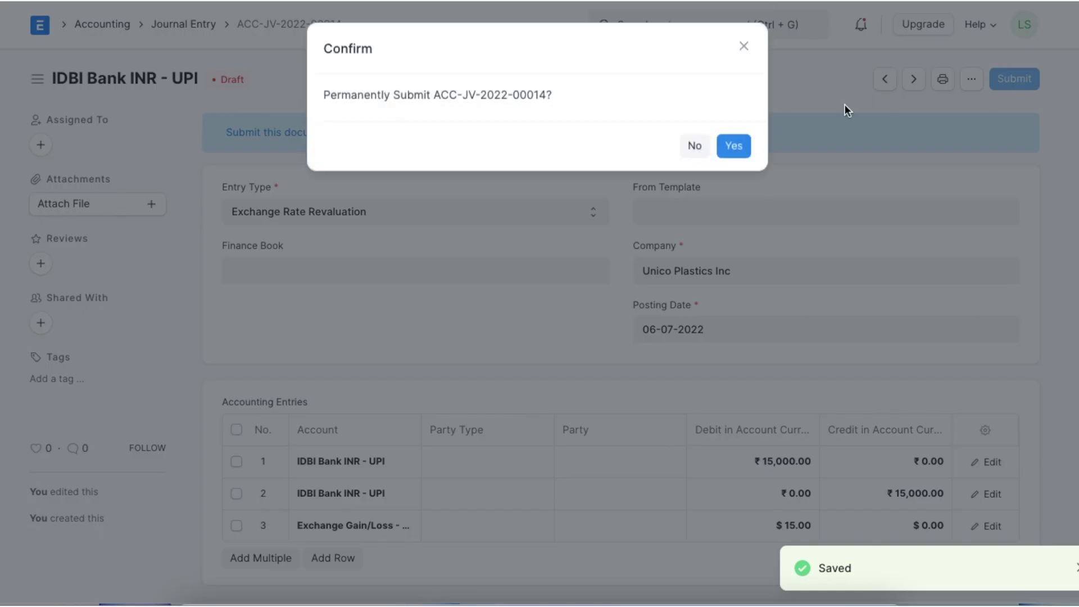